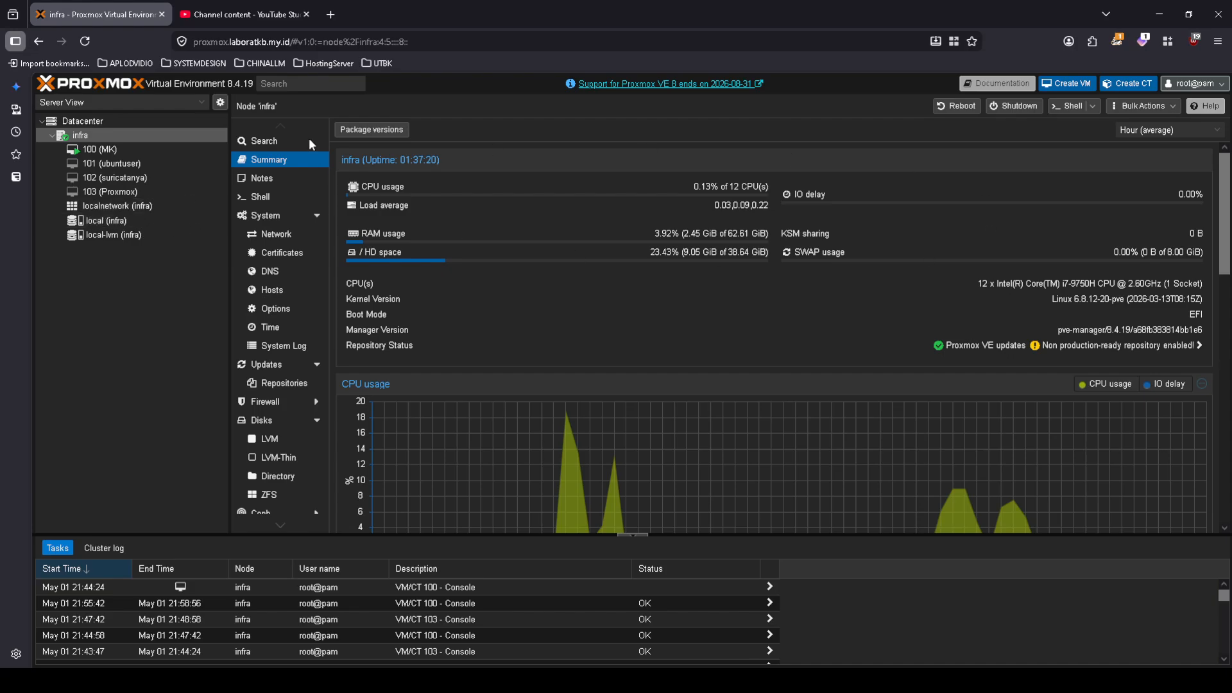
Review the infra node's CPU usage and server load graphs, and collapse and re-expand its resource tree.
scroll(800, 341, "down", 5)
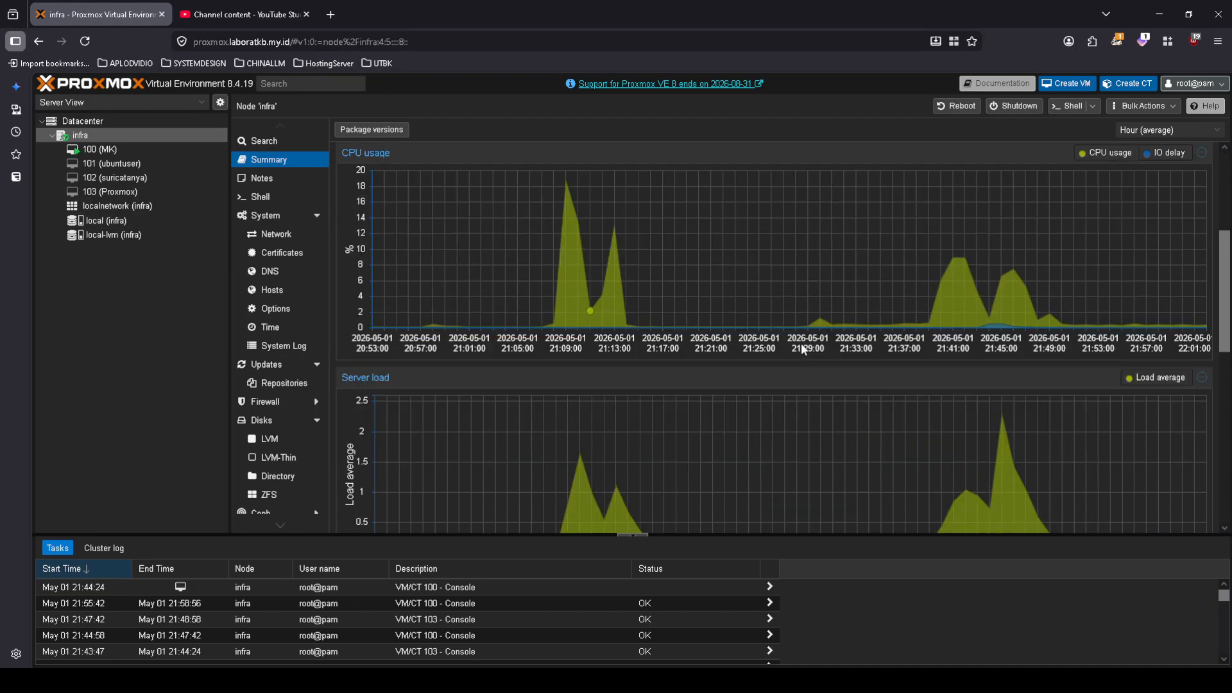
scroll(800, 339, "down", 3)
scroll(802, 338, "up", 7)
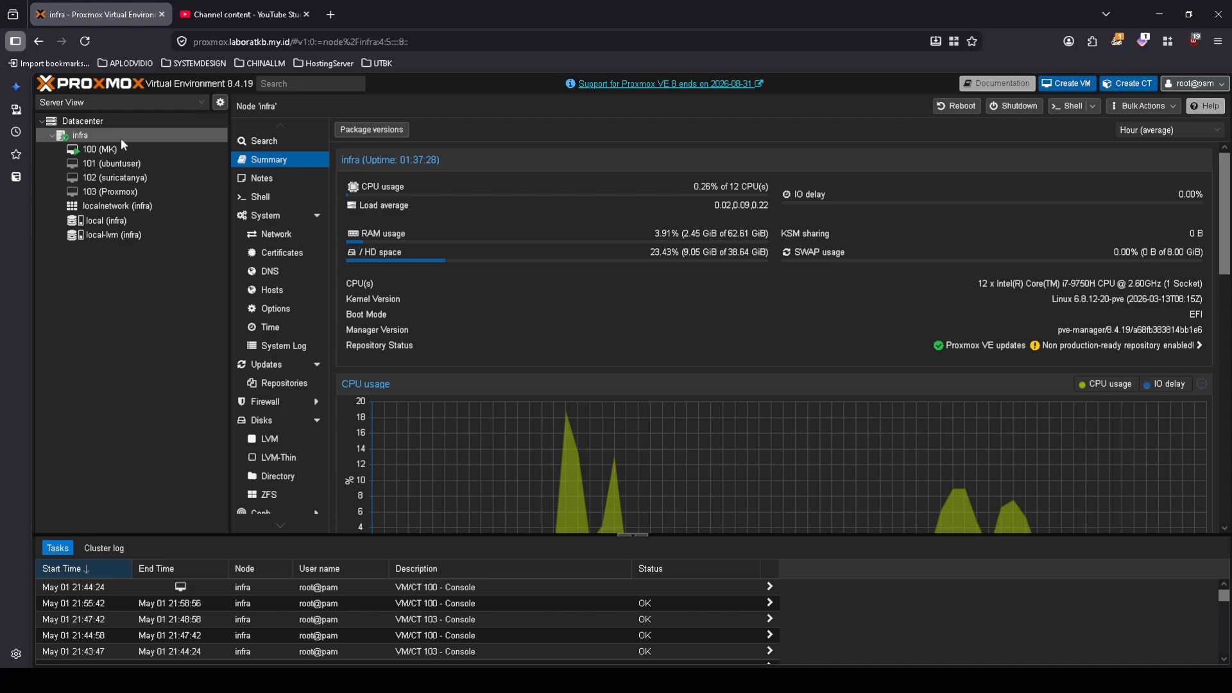
left_click(138, 102)
left_click(137, 102)
left_click(122, 131)
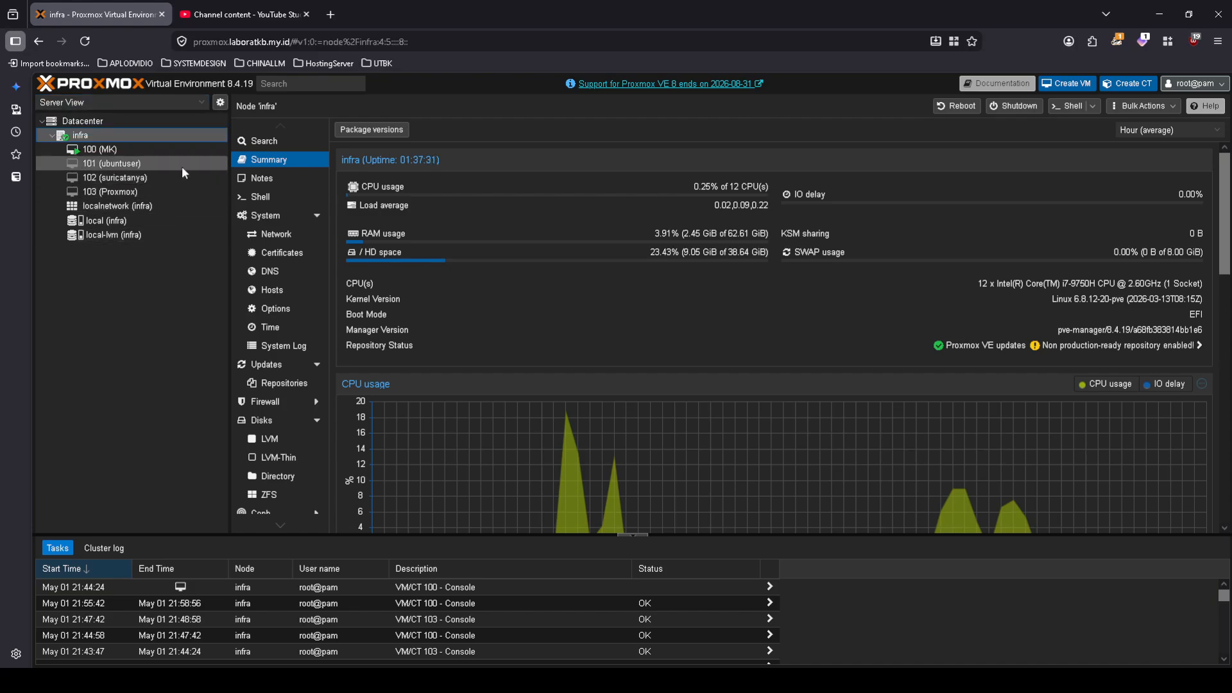
left_click(171, 99)
left_click(114, 114)
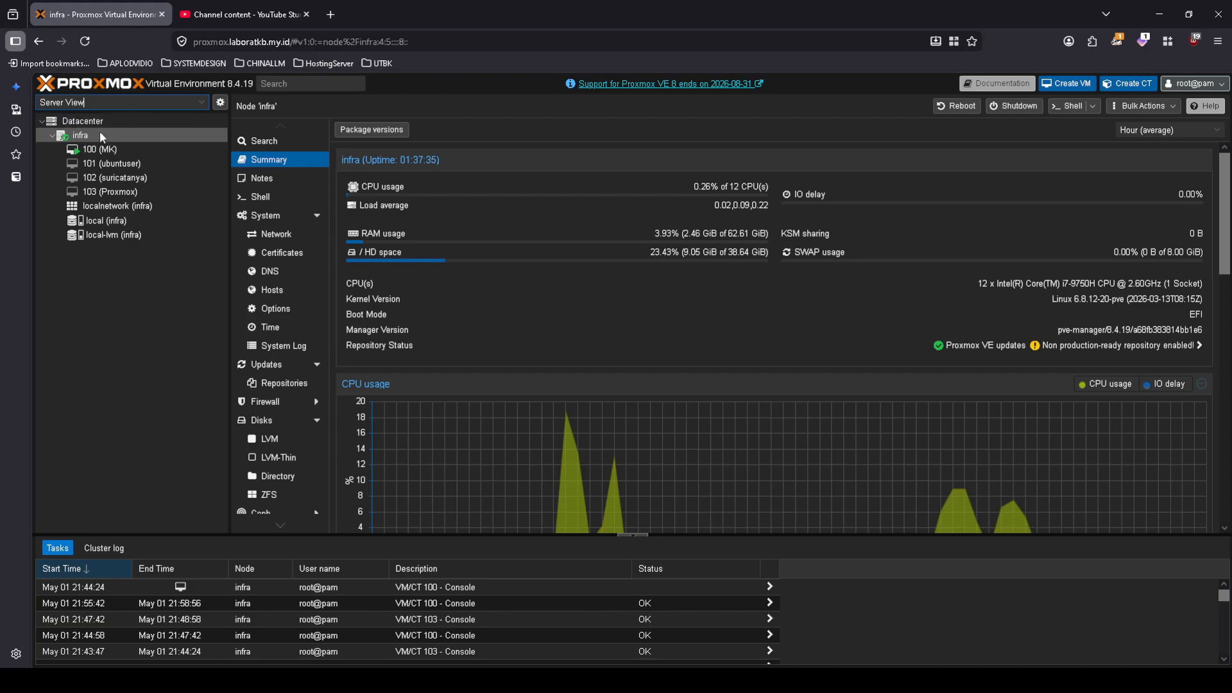
left_click(50, 137)
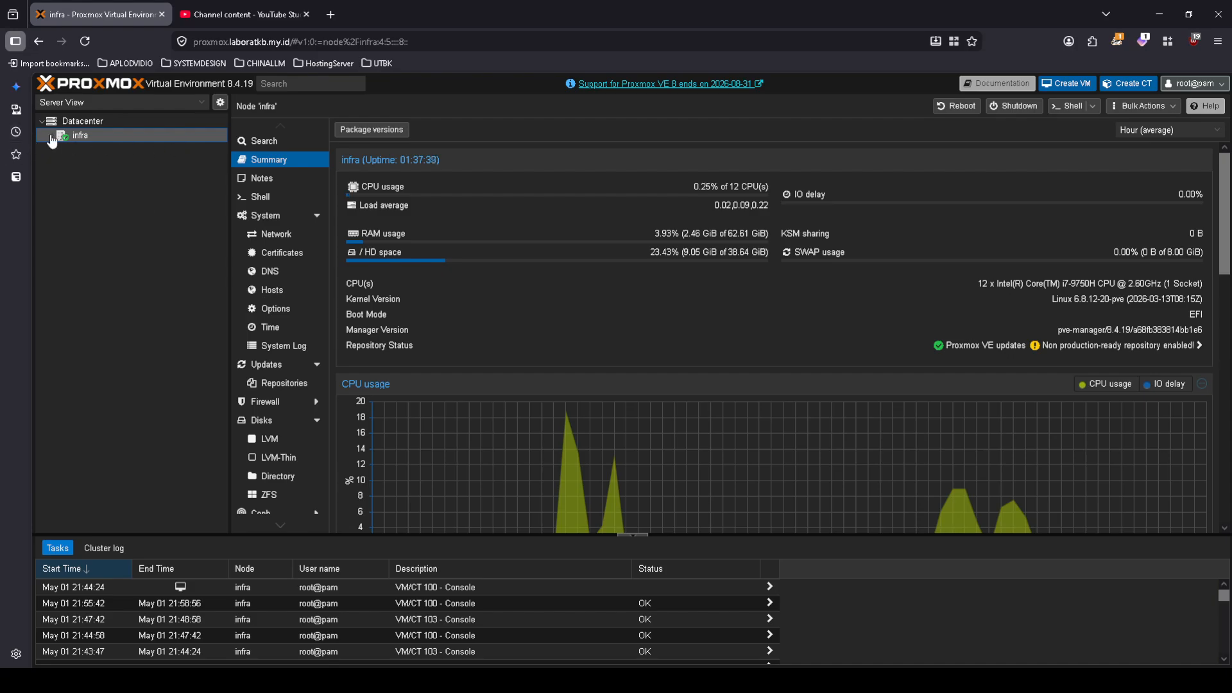
left_click(50, 137)
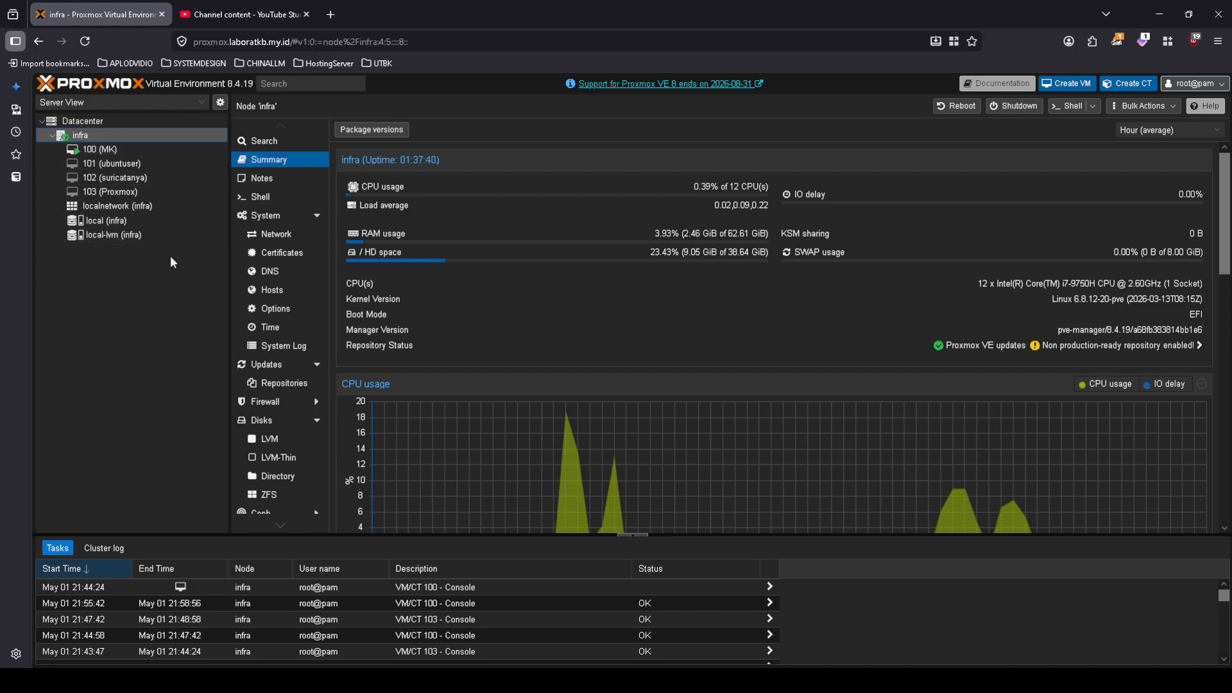
View the consoles of virtual machines 100 (MK), 101 (ubuntuser), 102 (suricatanya) and 103 (Proxmox) in turn.
left_click(159, 152)
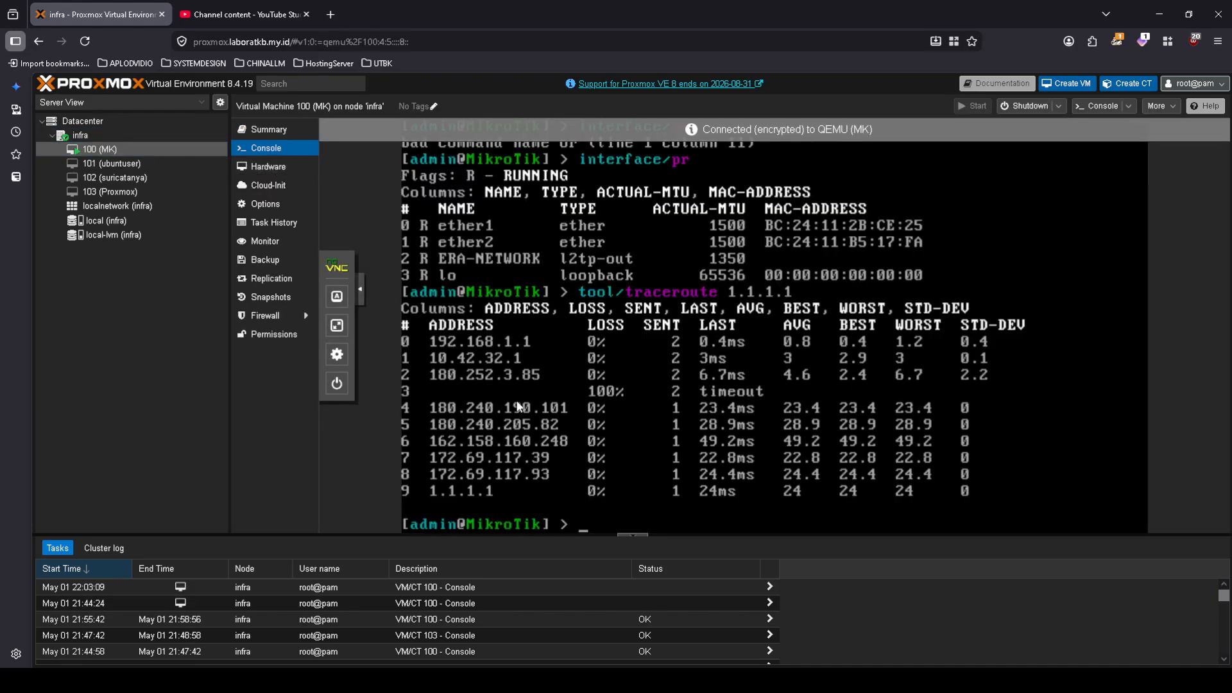
left_click(160, 162)
left_click(158, 177)
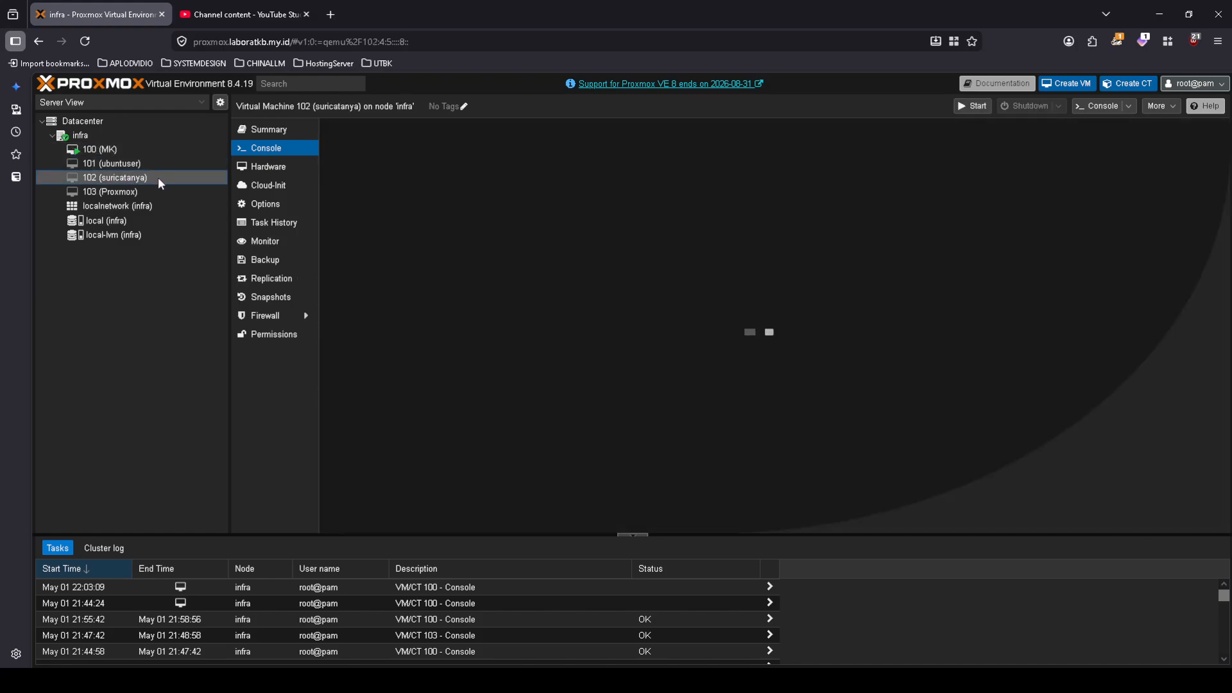
left_click(158, 190)
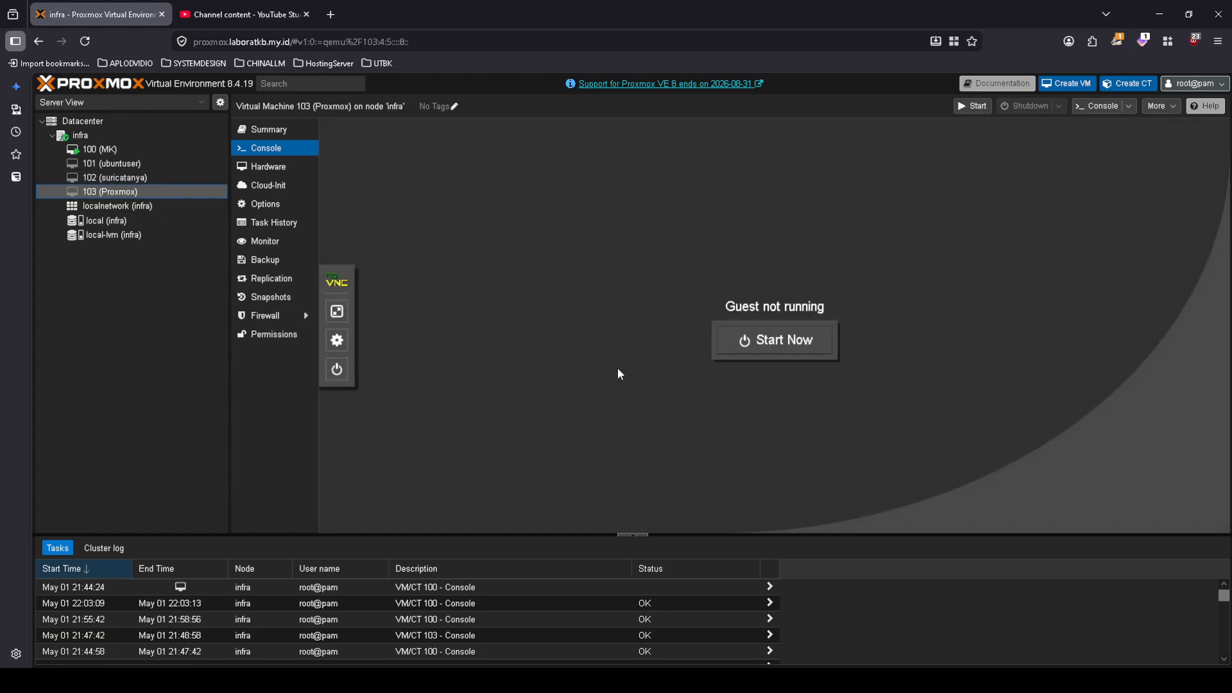
Examine the ISO images stored on the local (infra) storage and look at the upload dialog without uploading anything.
left_click(109, 222)
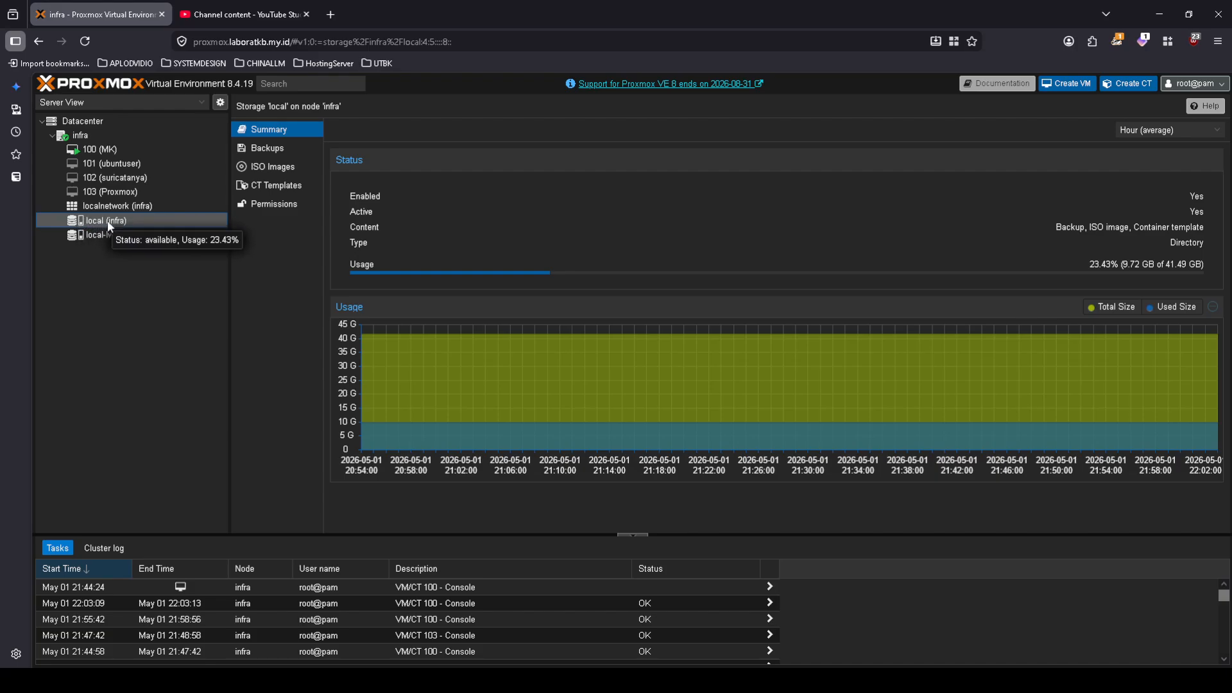
left_click(291, 170)
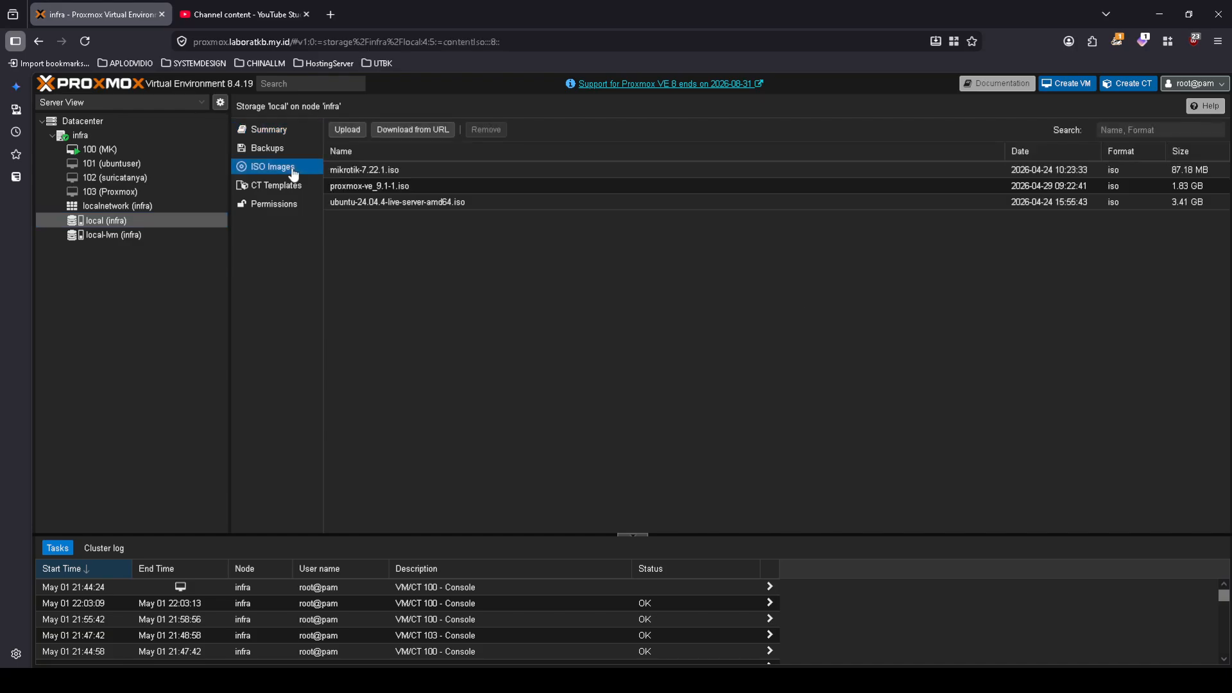
left_click(359, 131)
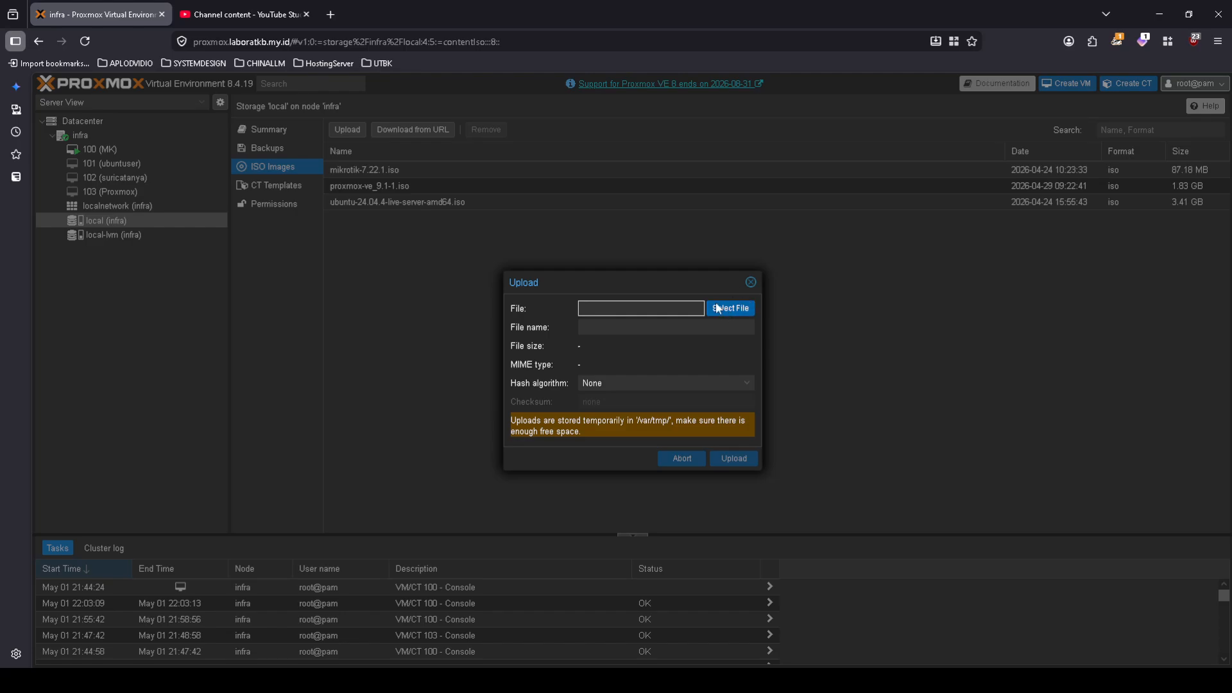
left_click(751, 282)
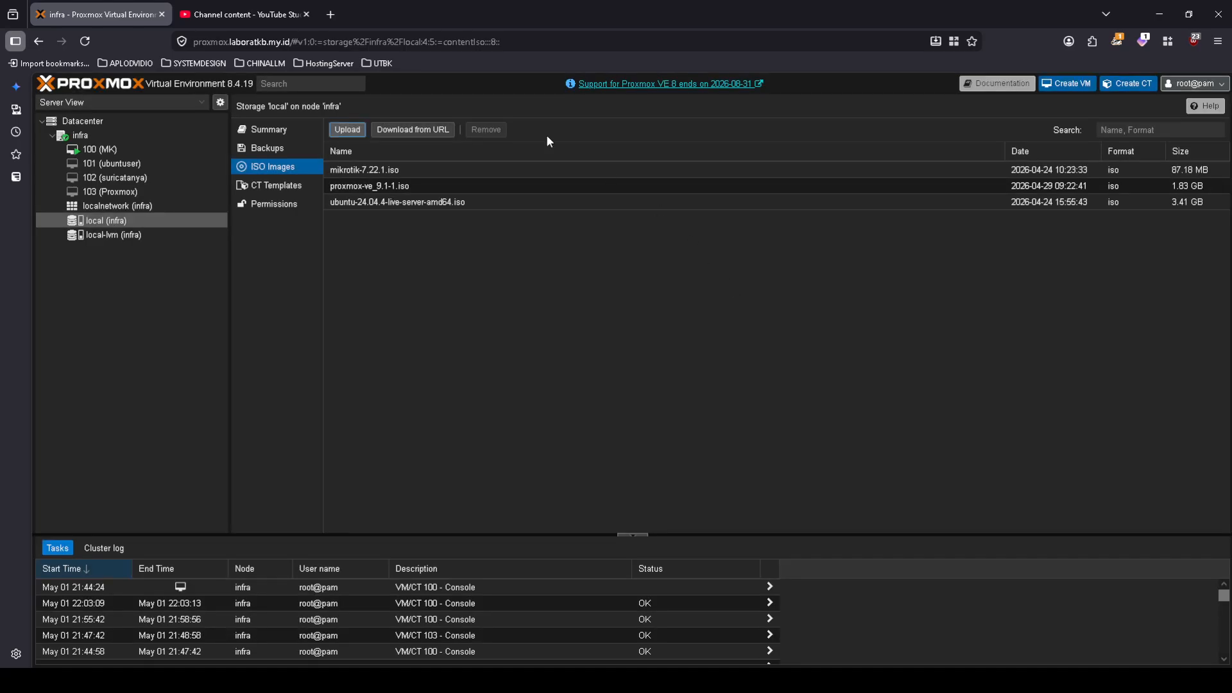
Search the web for "ubuntu server" in a new browser tab and open the Get Ubuntu Server download result.
key("ctrl+t")
type("ubuntu server")
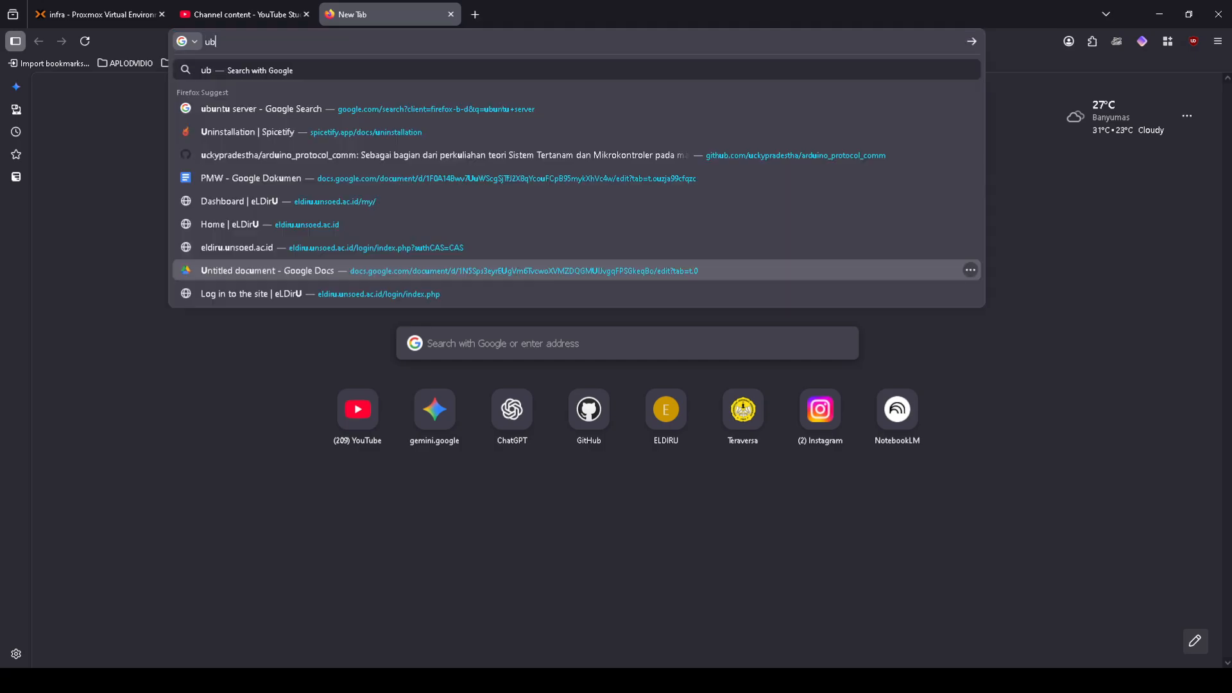
key("Return")
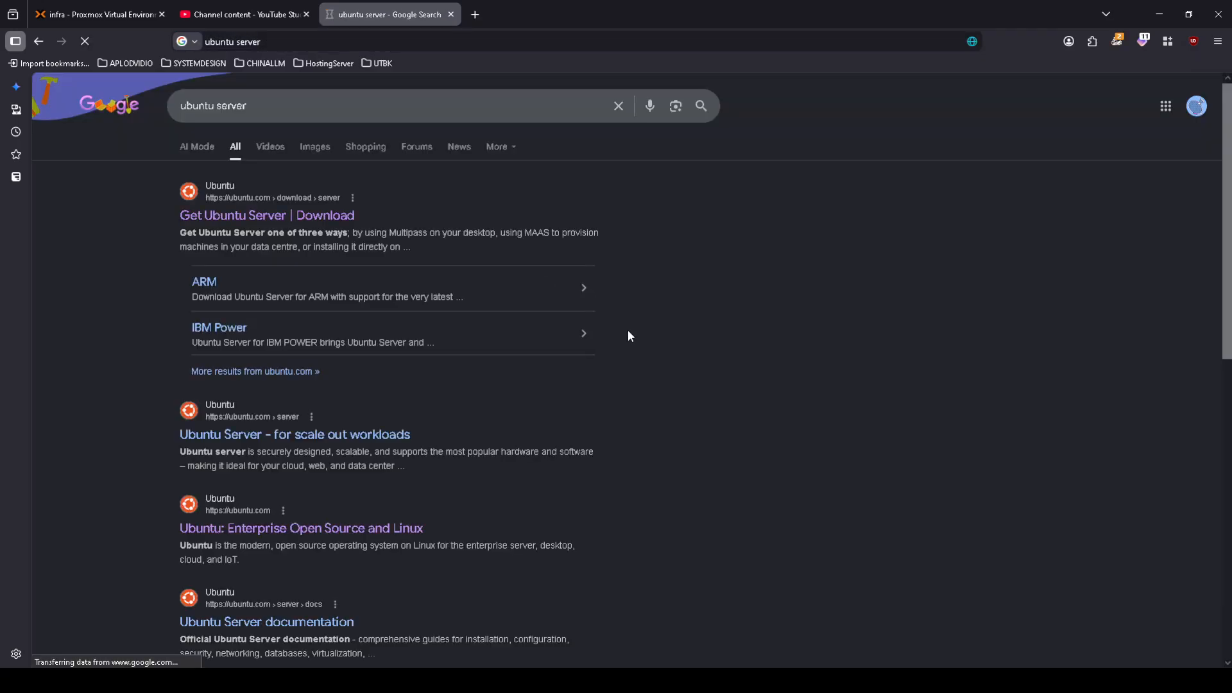
left_click(247, 226)
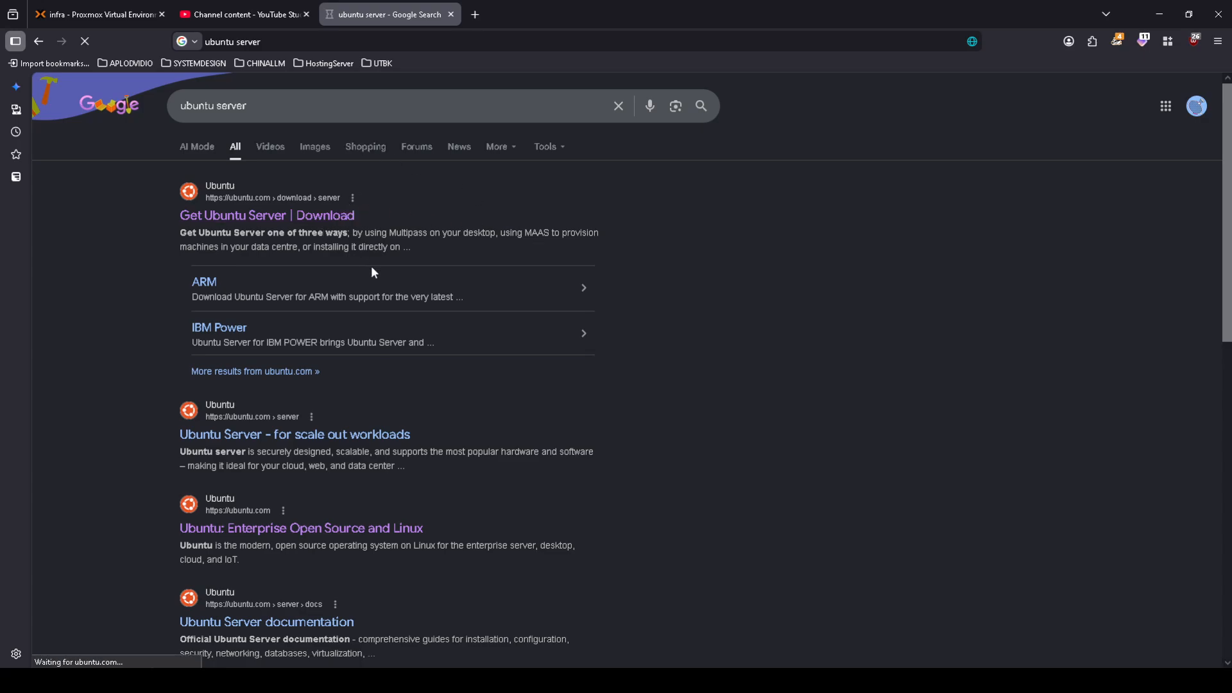
Return to Proxmox, look at the ISO upload dialog again and highlight ubuntu-24.04.4-live-server-amd64.iso in the image list.
left_click(80, 19)
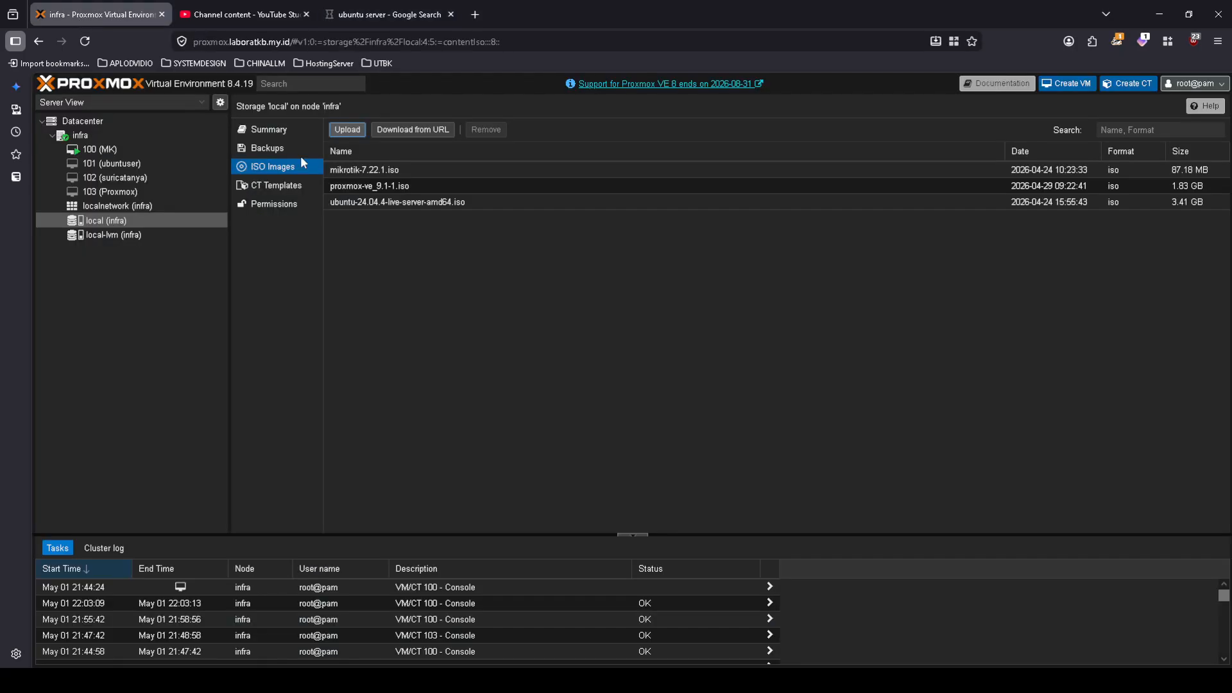
left_click(347, 130)
left_click(751, 282)
left_click(501, 171)
key("Down")
key("Down")
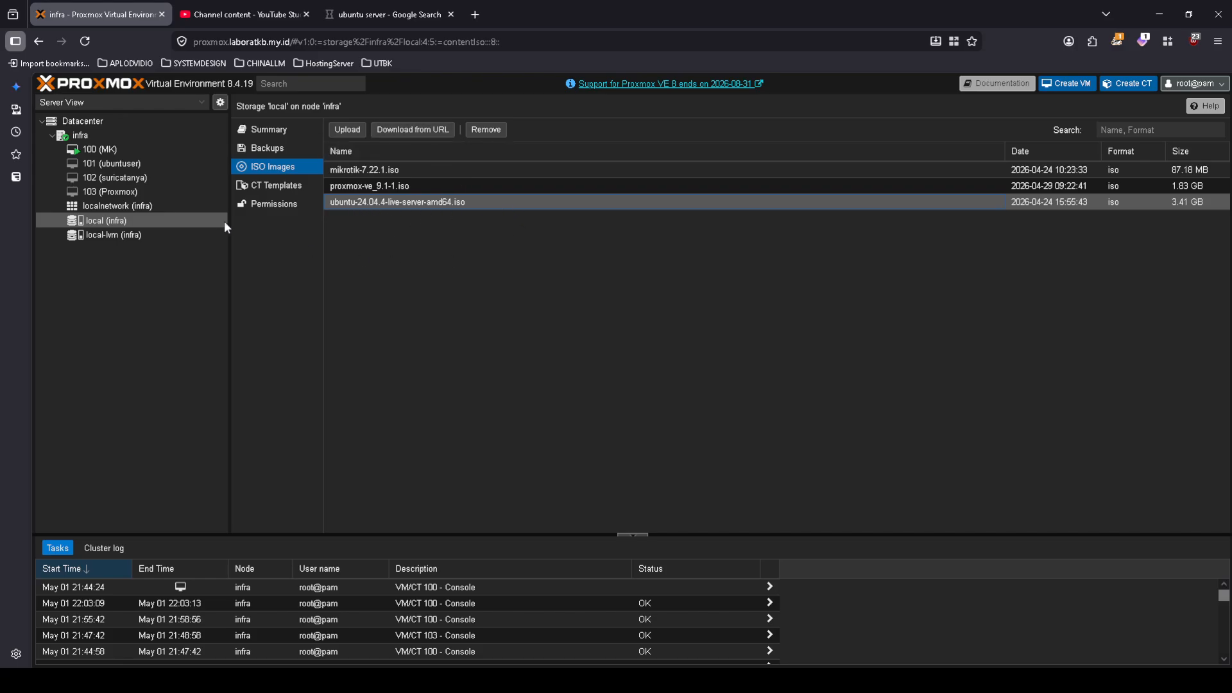
Close the Ubuntu server search tab and switch back to Proxmox.
left_click(385, 14)
left_click(451, 14)
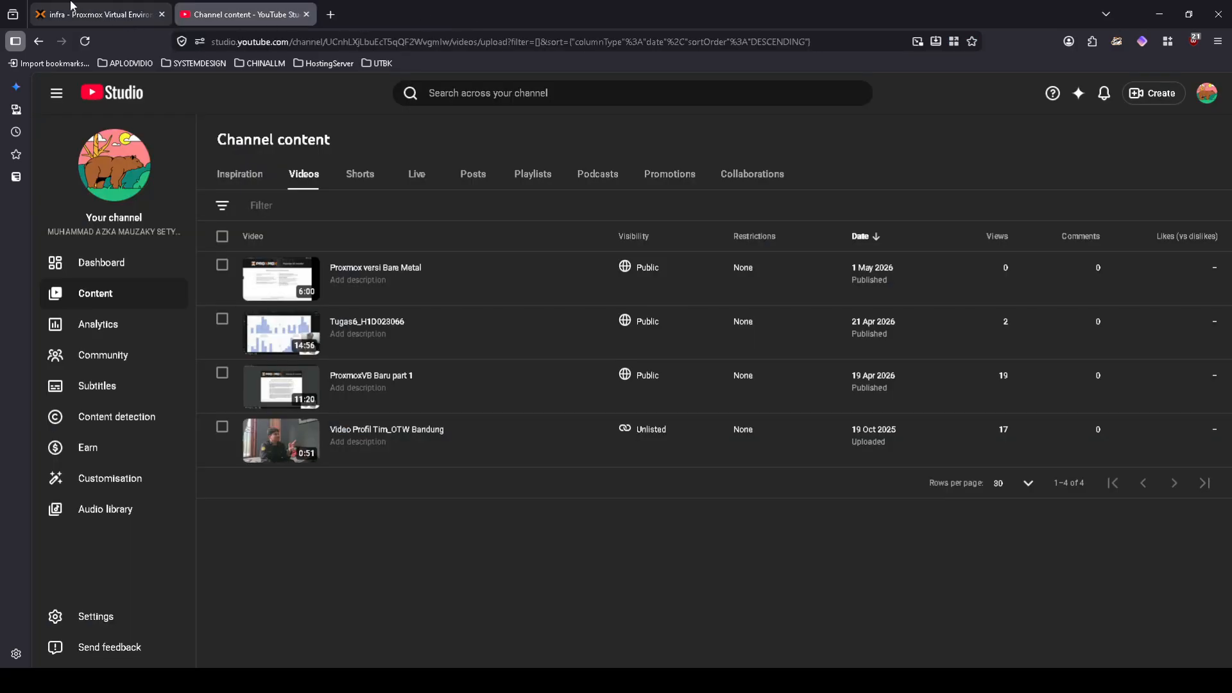
left_click(73, 10)
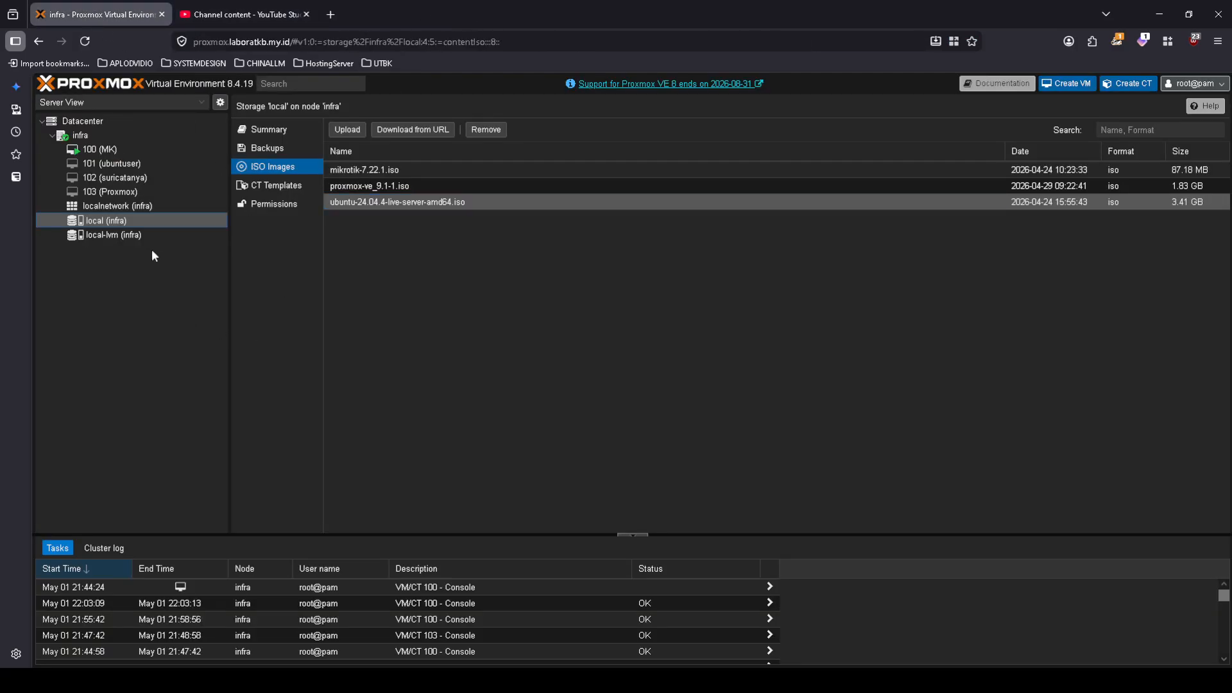
Start creating a virtual machine on node infra with VM ID 104 and the name installubuntu.
left_click(1076, 84)
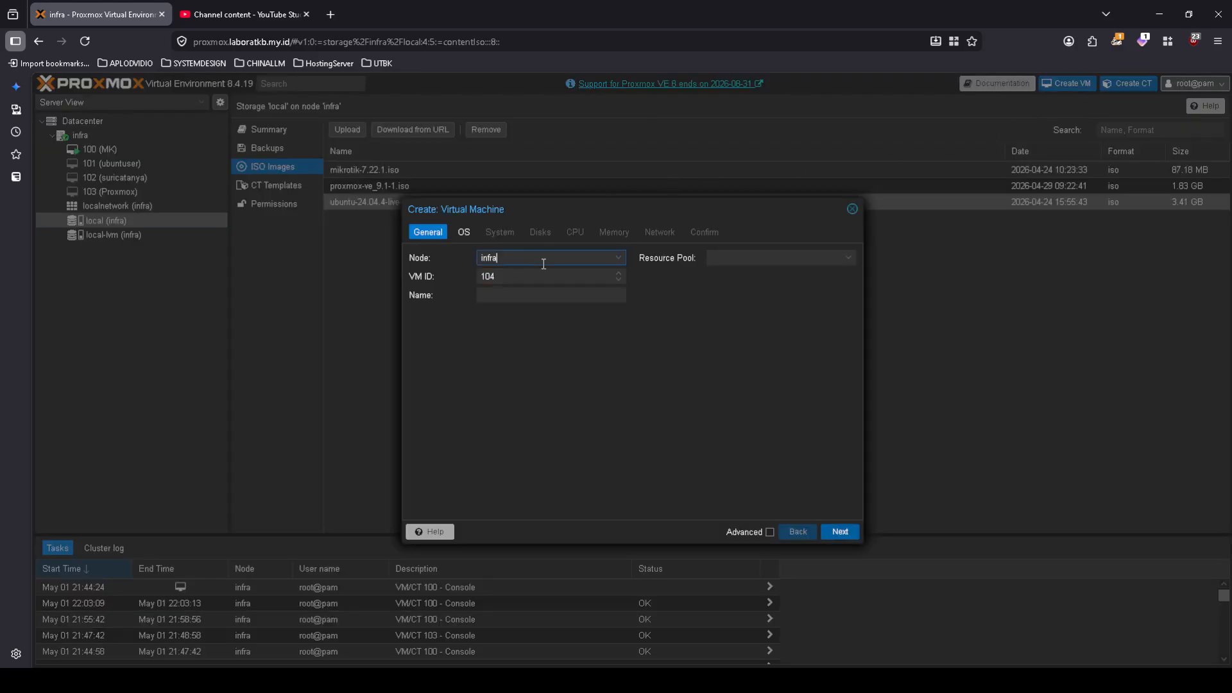
left_click(515, 264)
left_click(553, 278)
left_click(551, 294)
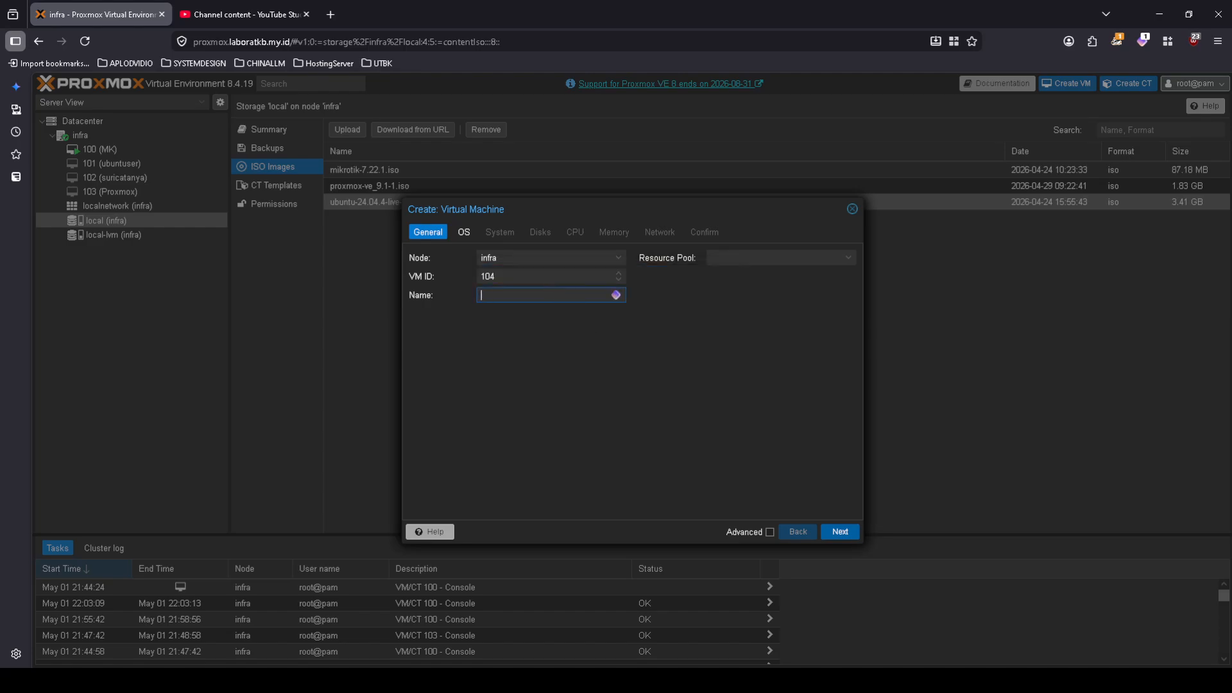
type("installubuntu")
Choose ubuntu-24.04.4-live-server-amd64.iso from the local storage as the new virtual machine's installation image.
left_click(464, 233)
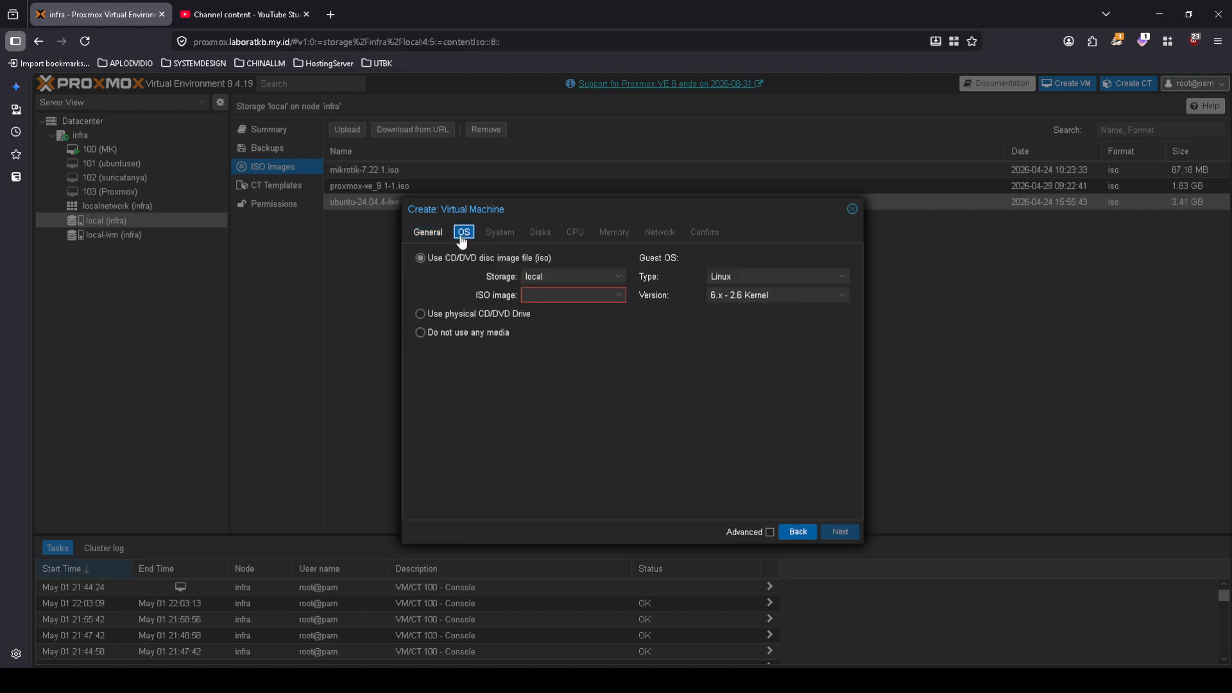
left_click(621, 295)
left_click(622, 364)
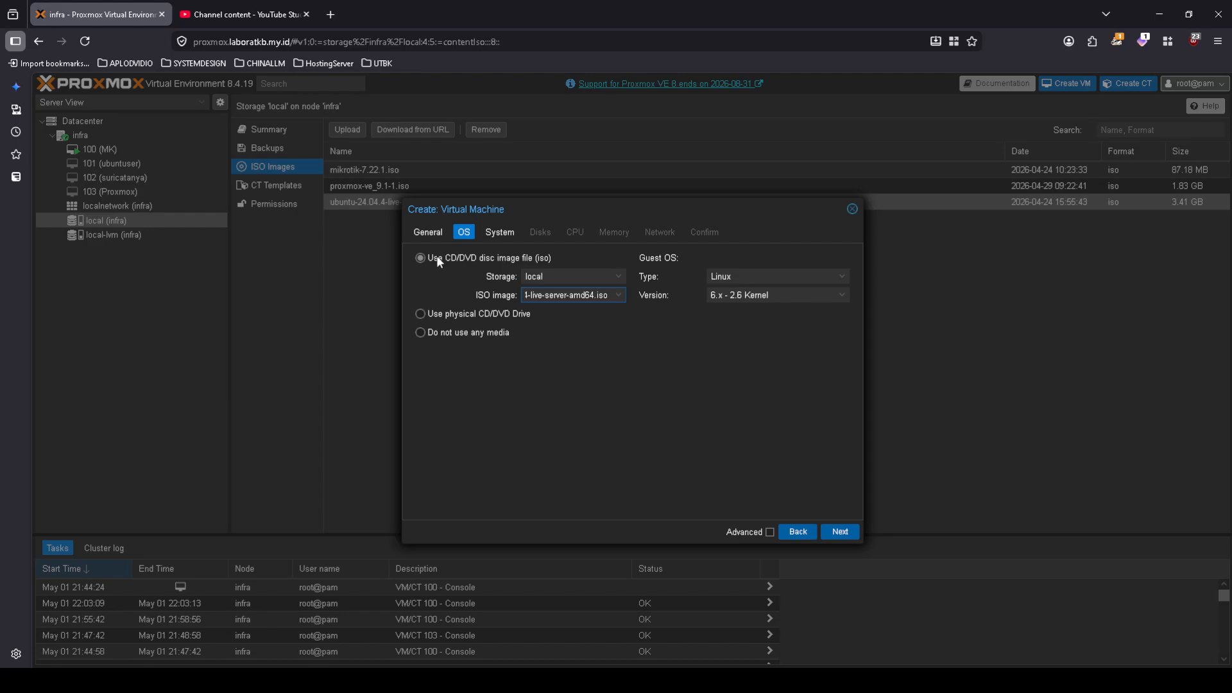
Keep the default system settings and set the scsi0 disk size to 32 GiB after trying 25.
left_click(496, 232)
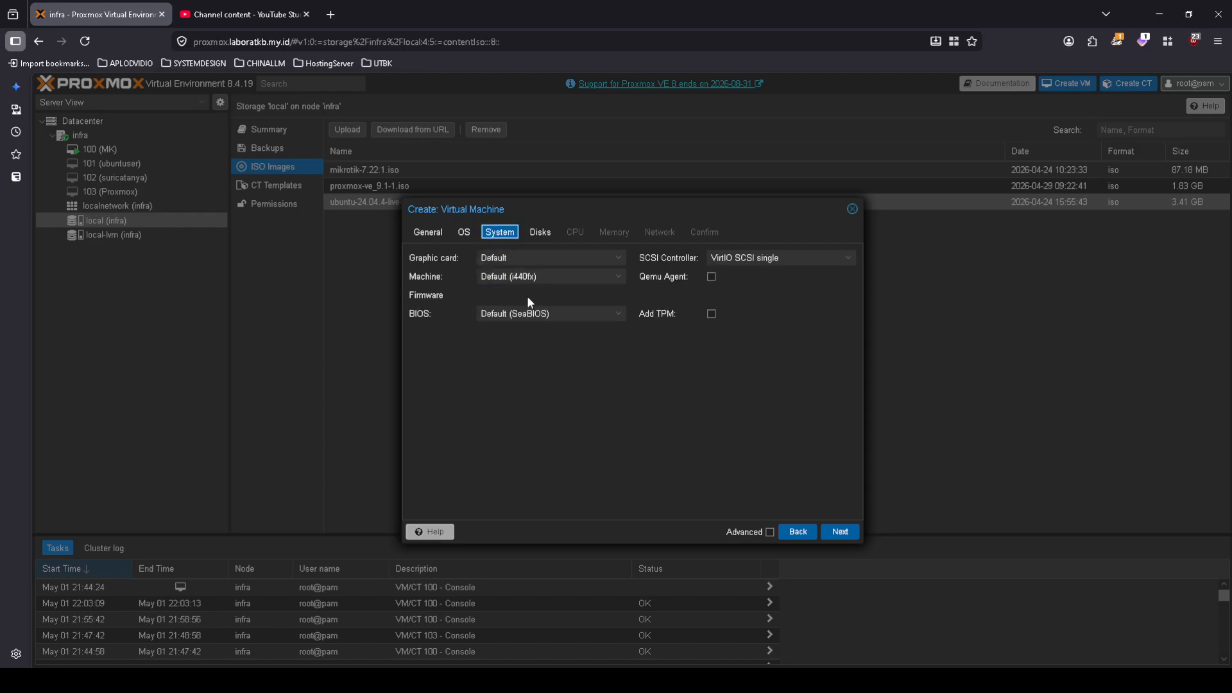
left_click(540, 233)
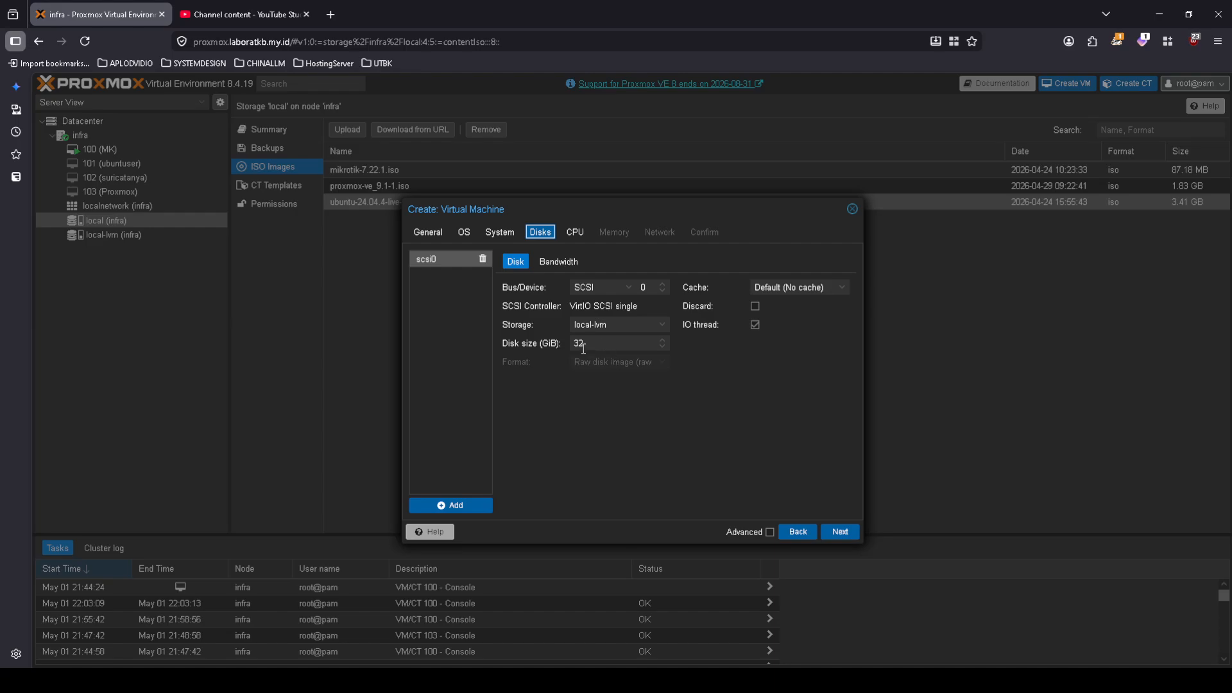
double_click(635, 345)
type("25")
left_click_drag(651, 343, 547, 338)
type("32")
Set the new virtual machine's processor to 6 cores on a single socket.
left_click(574, 232)
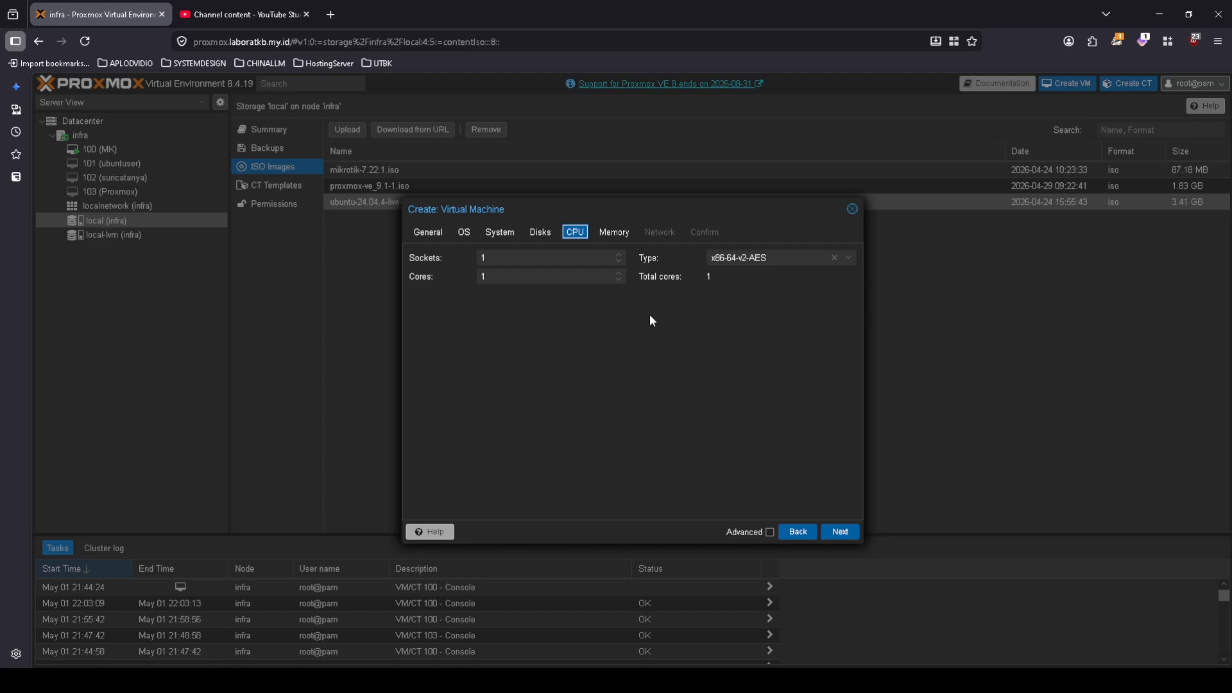
left_click(620, 273)
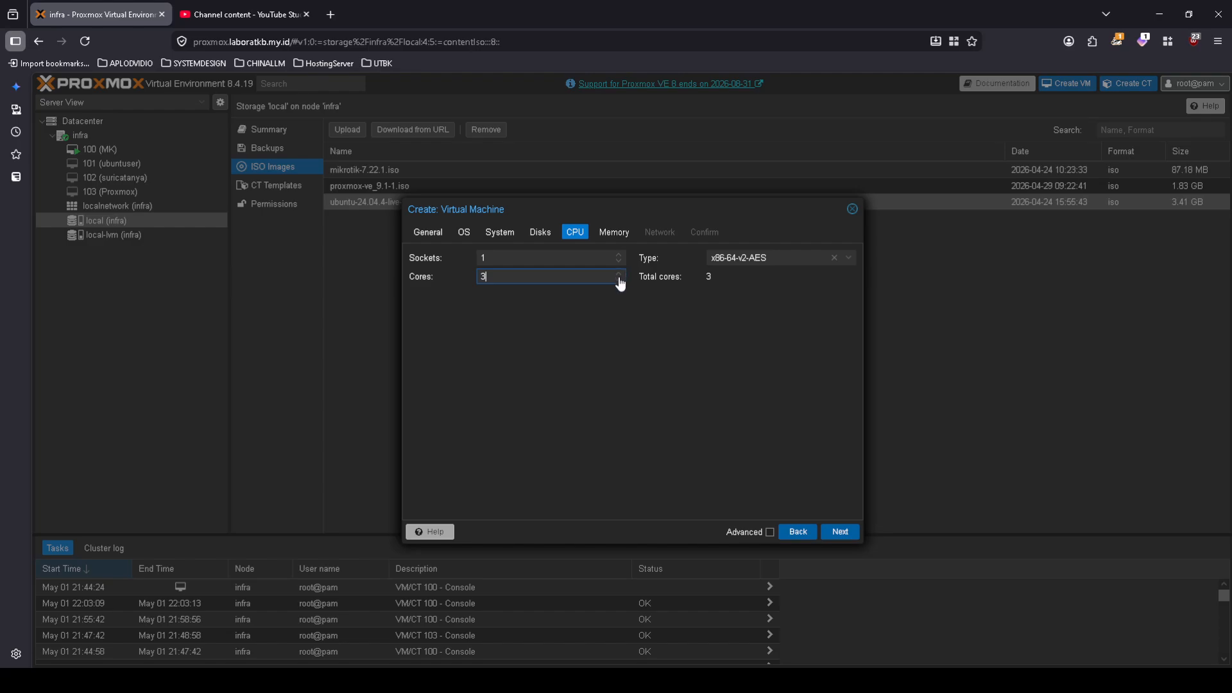
left_click(618, 272)
left_click(619, 272)
left_click(619, 280)
left_click(619, 273)
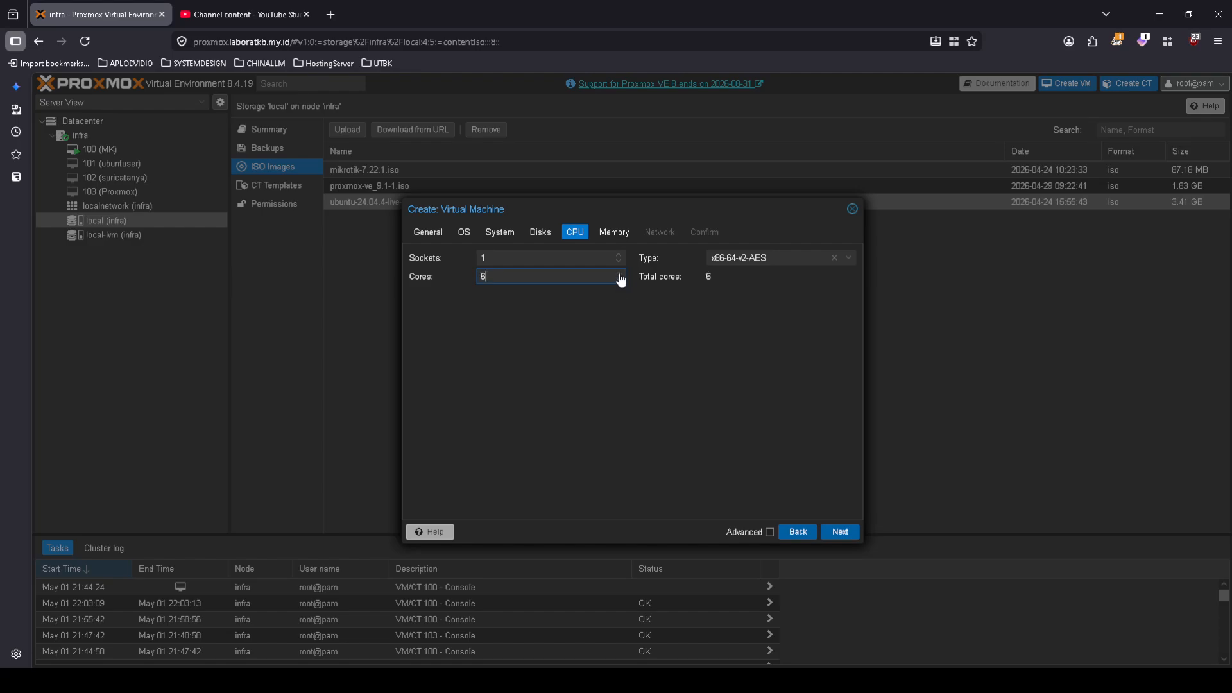
Set the virtual machine's memory to 4096 MiB and recheck the CPU settings.
left_click(621, 234)
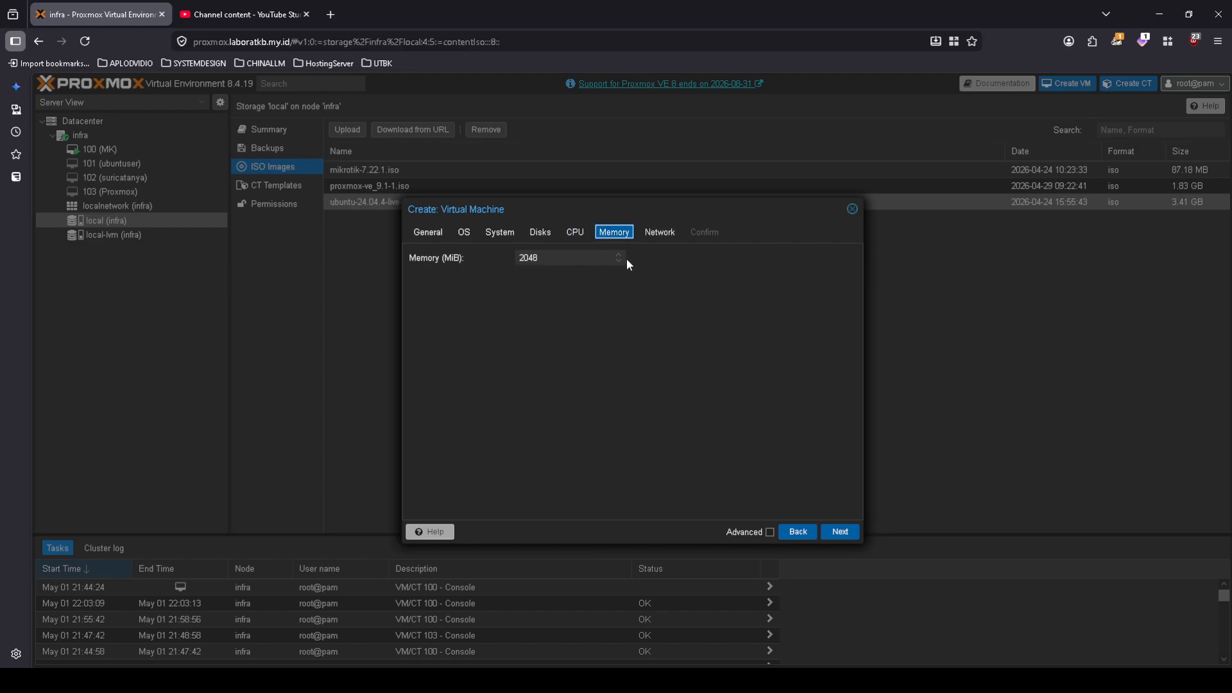
left_click_drag(600, 258, 422, 272)
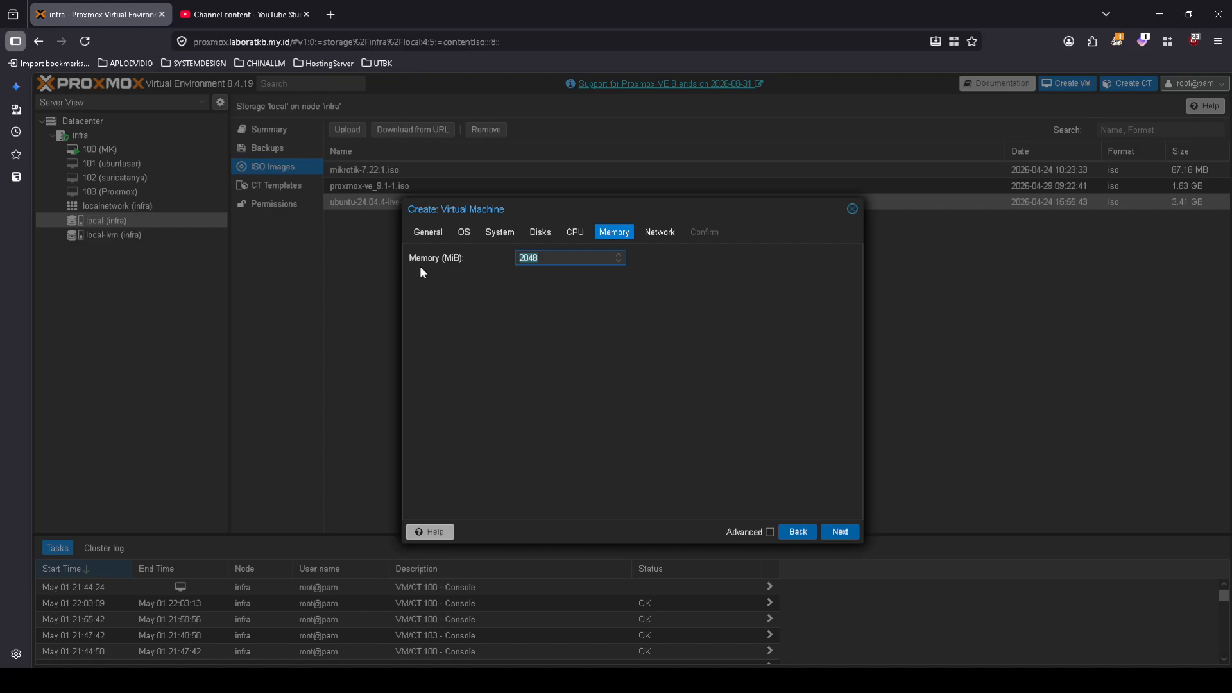
type("4096")
left_click(581, 231)
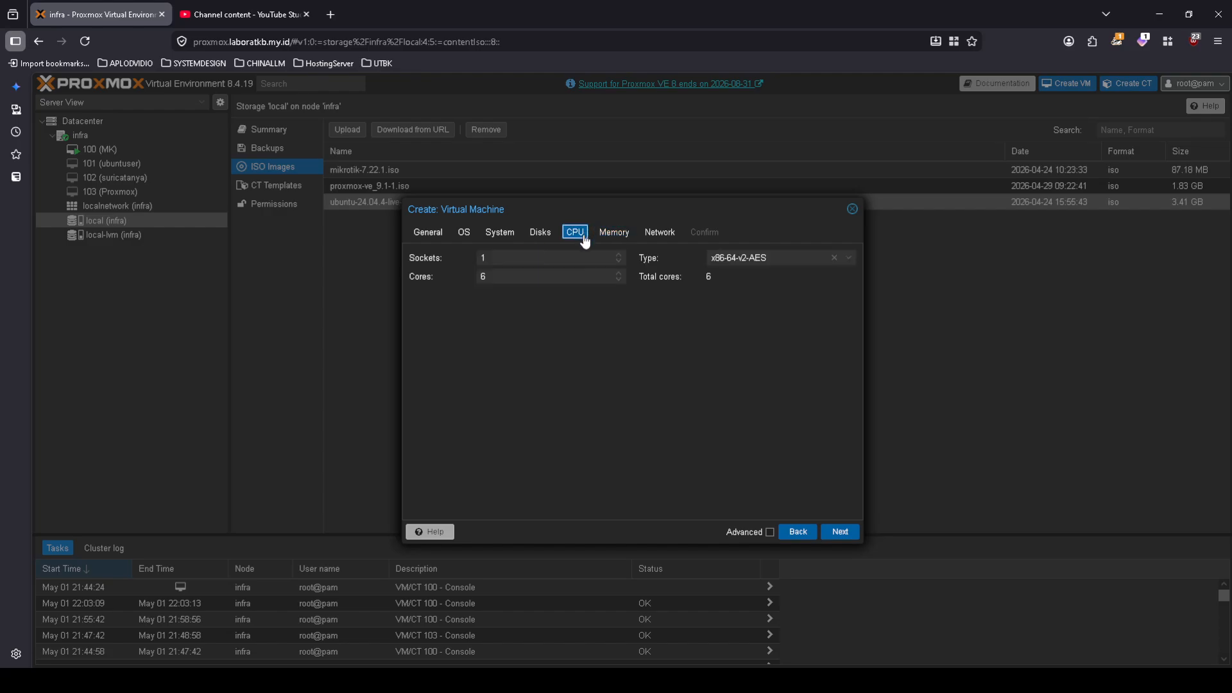
Replace the virtual machine's memory size with a different value in MiB.
left_click(620, 234)
left_click(527, 260)
double_click(526, 260)
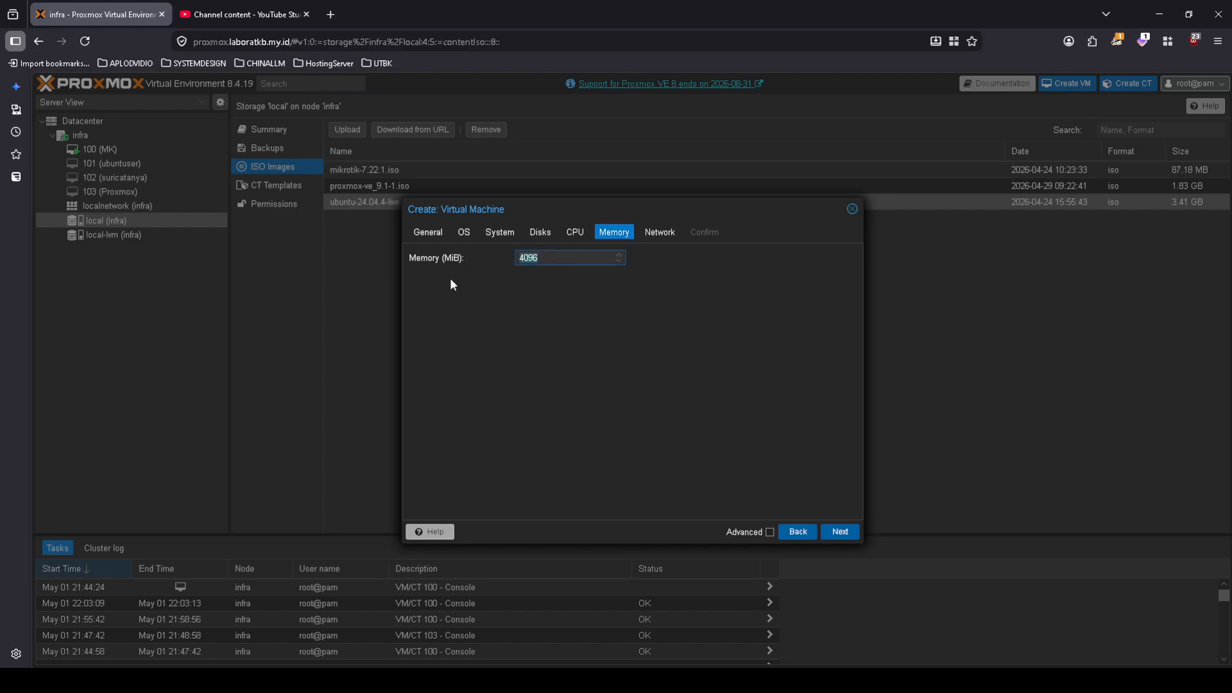
type("151")
key("BackSpace")
type("6192")
Keep the network device on bridge vmbr1 with the VirtIO model and finish creating the virtual machine.
left_click(649, 232)
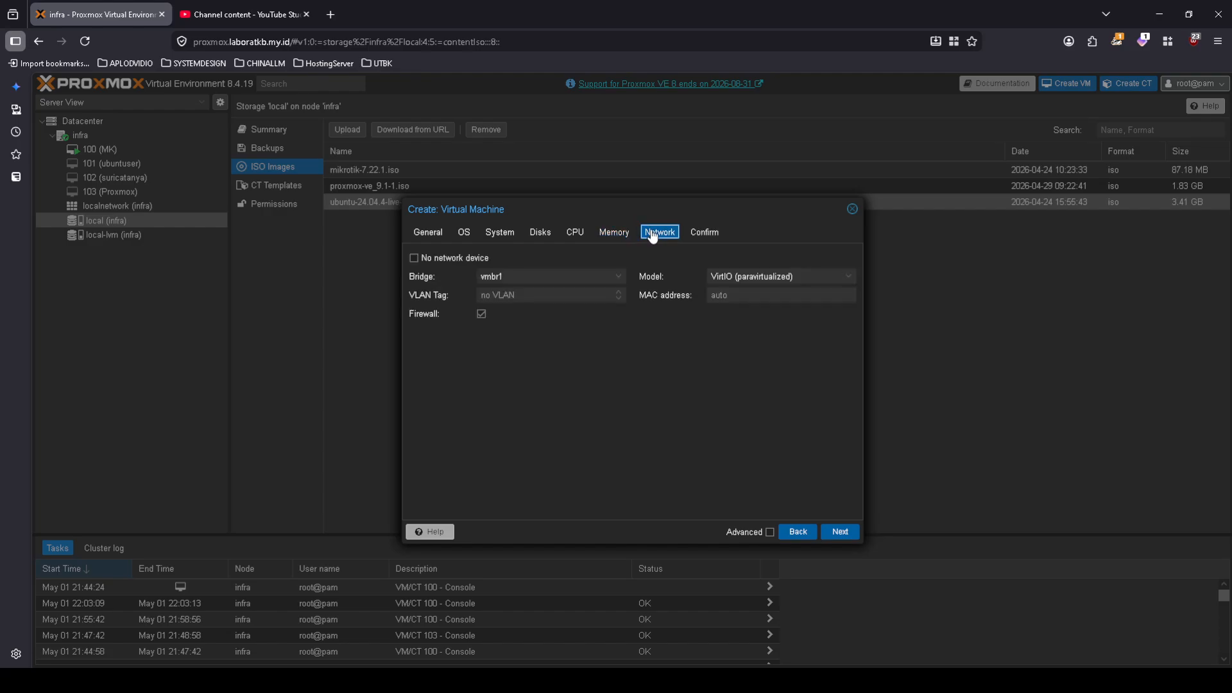
left_click(624, 276)
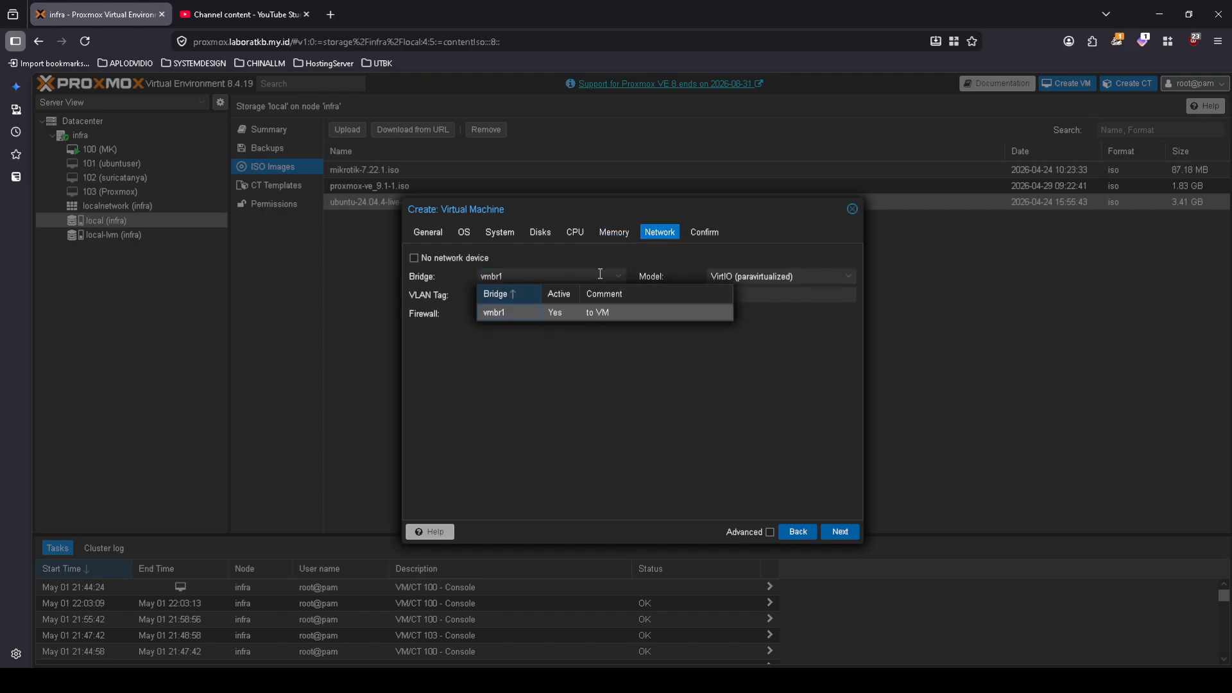
left_click(618, 277)
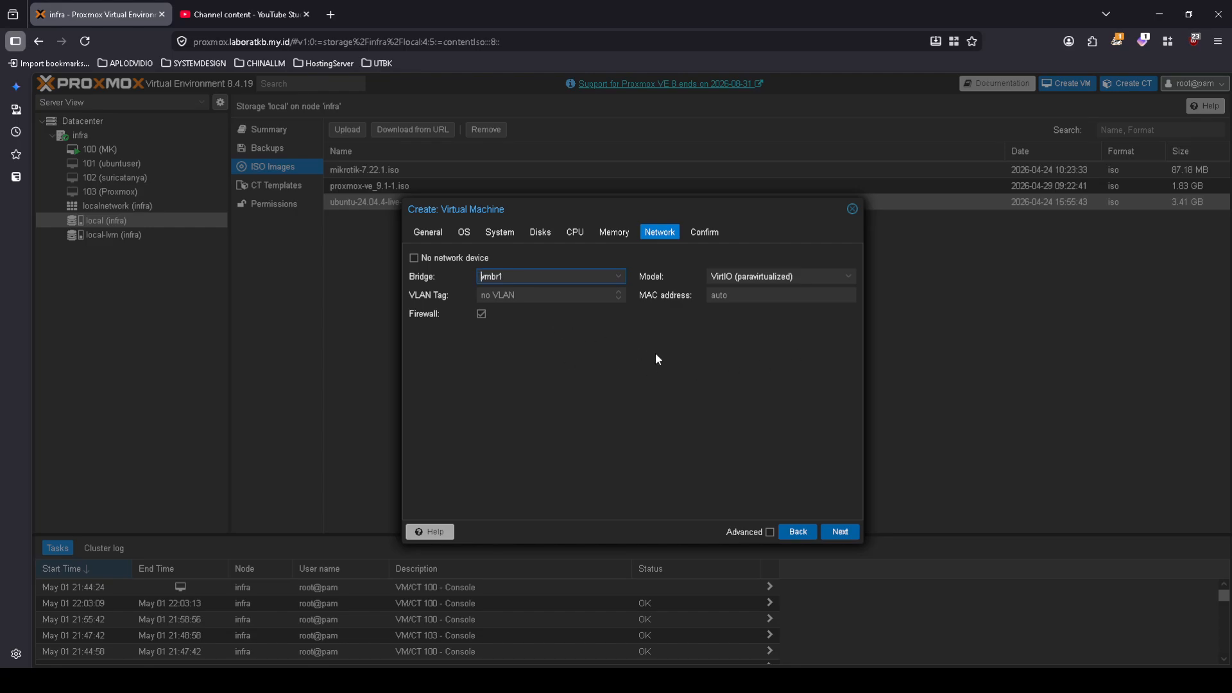
left_click(839, 532)
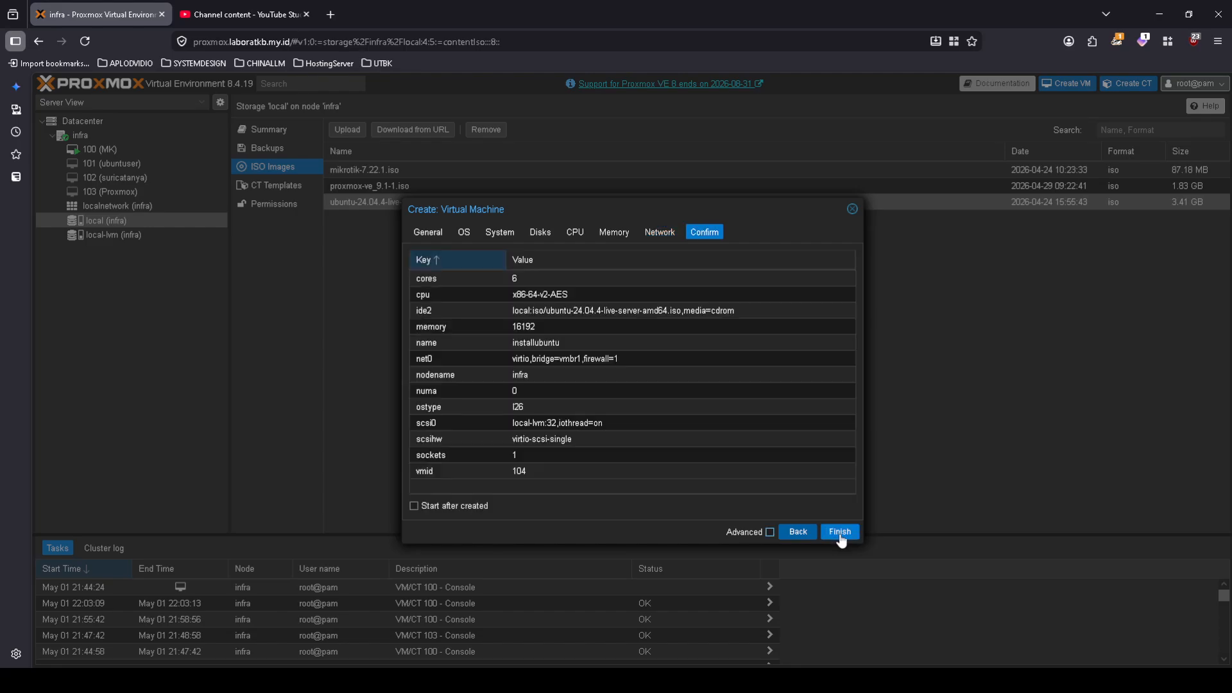
left_click(840, 532)
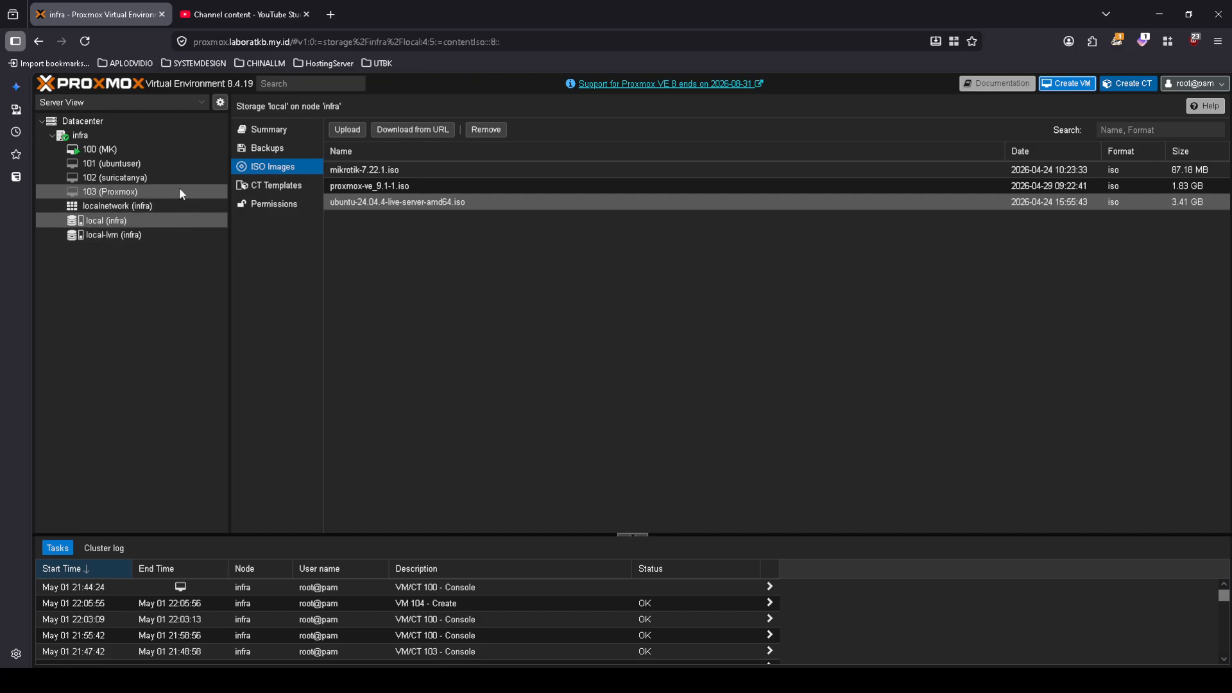
Disable KVM hardware virtualization in the options of virtual machine 104.
left_click(148, 208)
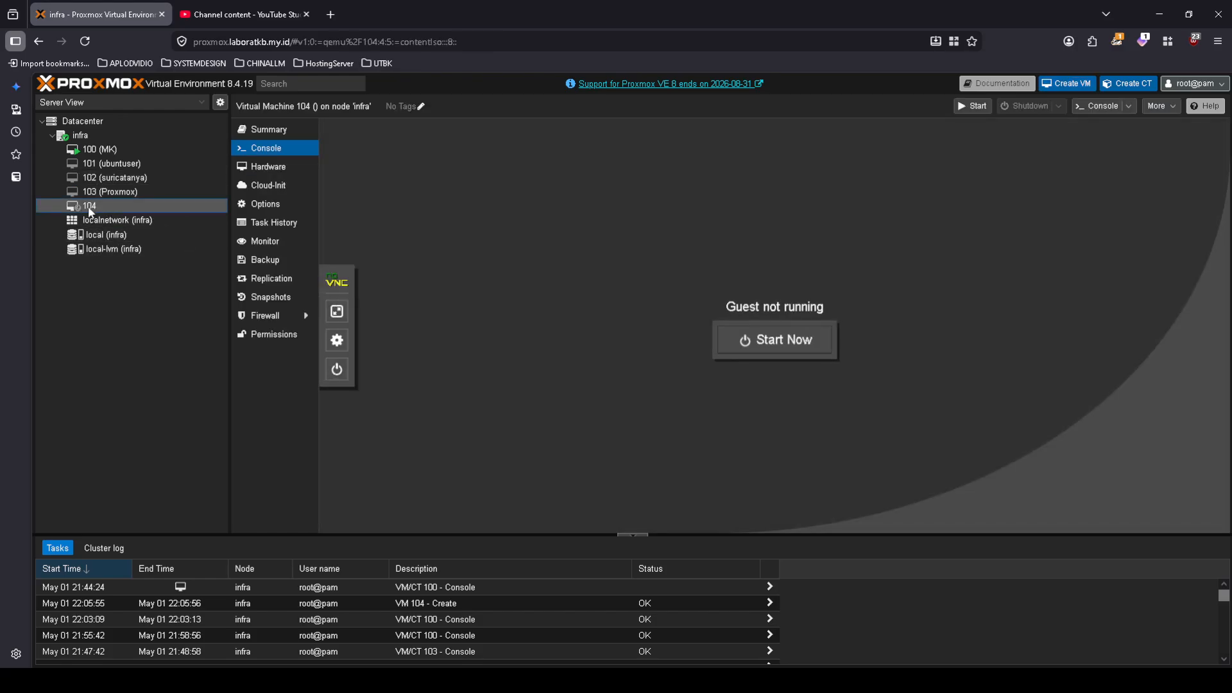
left_click(288, 212)
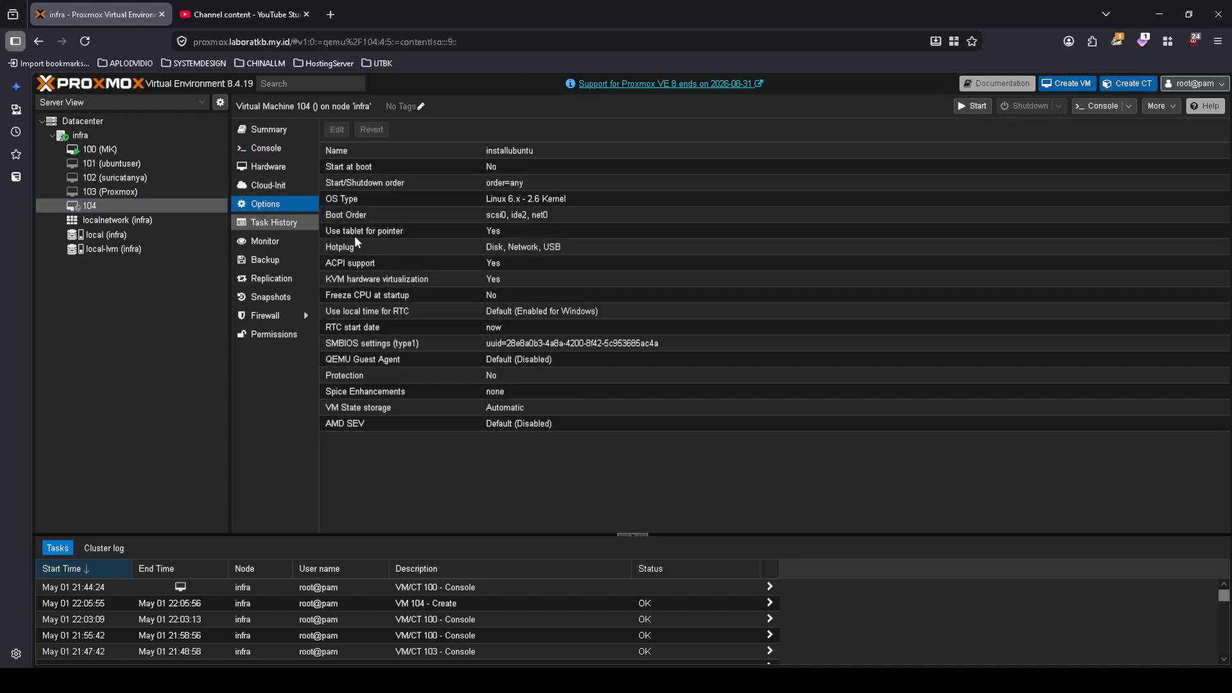
double_click(472, 277)
left_click(615, 370)
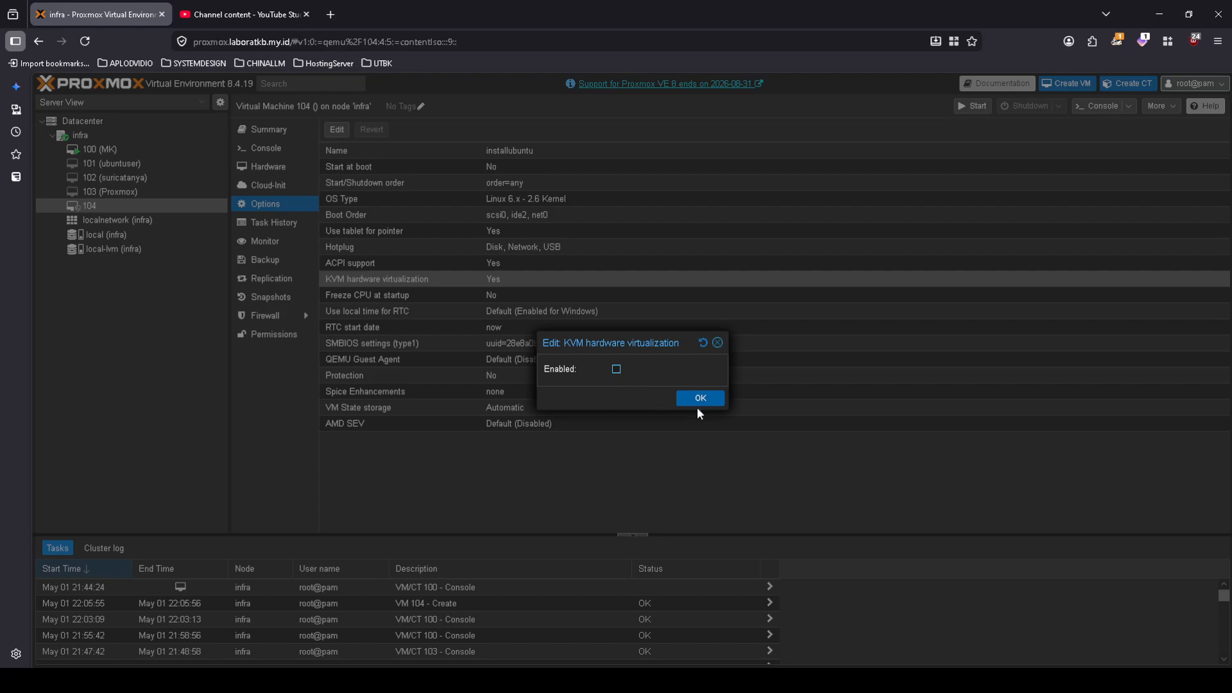
left_click(699, 400)
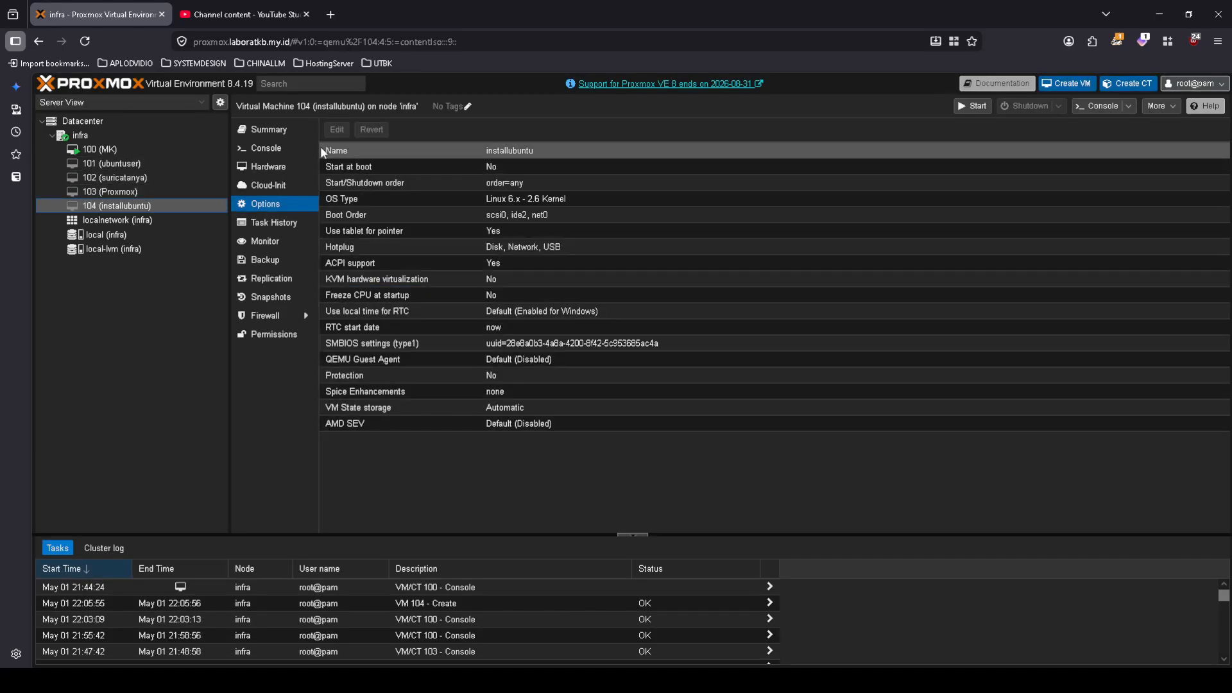
Start the virtual machine in its console and boot Try or Install Ubuntu Server, collapsing the task log for more console space.
left_click(281, 148)
left_click(778, 343)
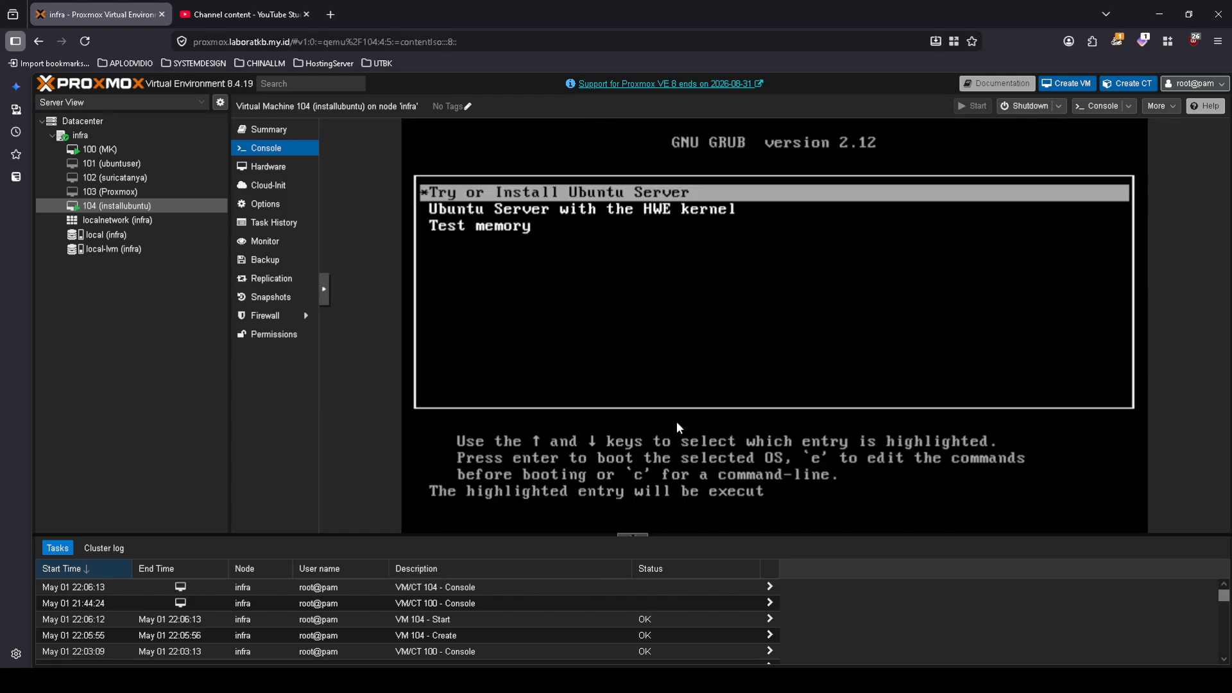
key("Return")
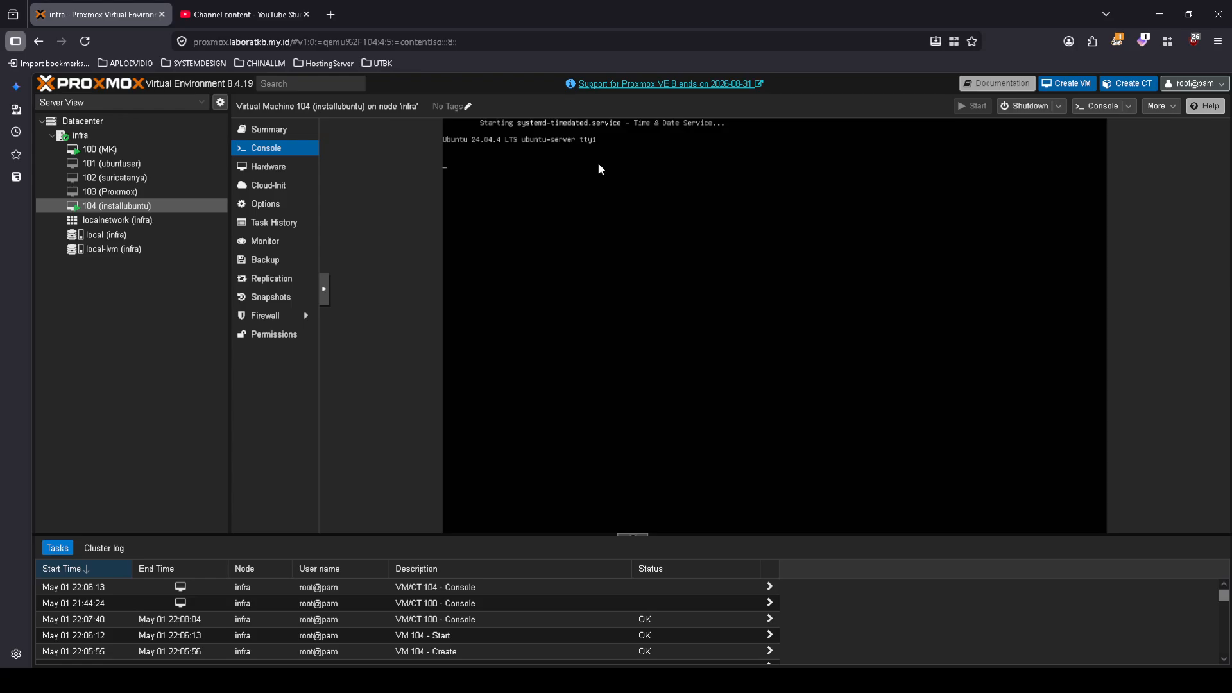
left_click(633, 535)
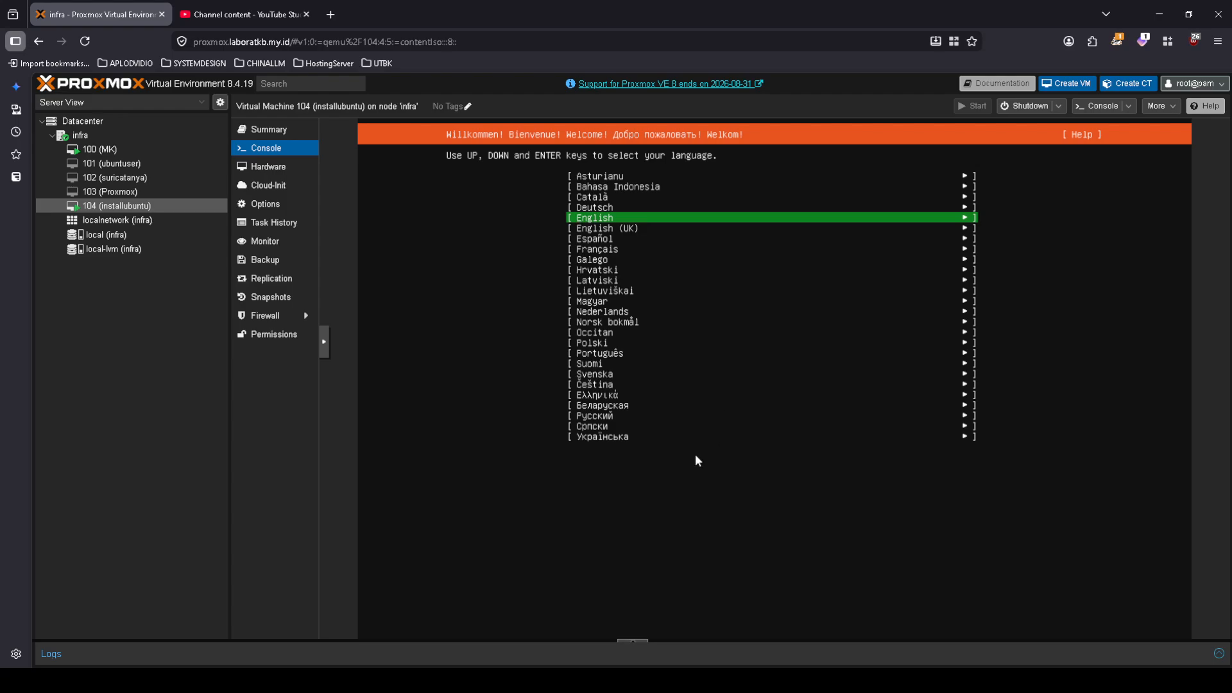
Choose English as the installer language and accept the English (US) keyboard layout and variant.
key("Up")
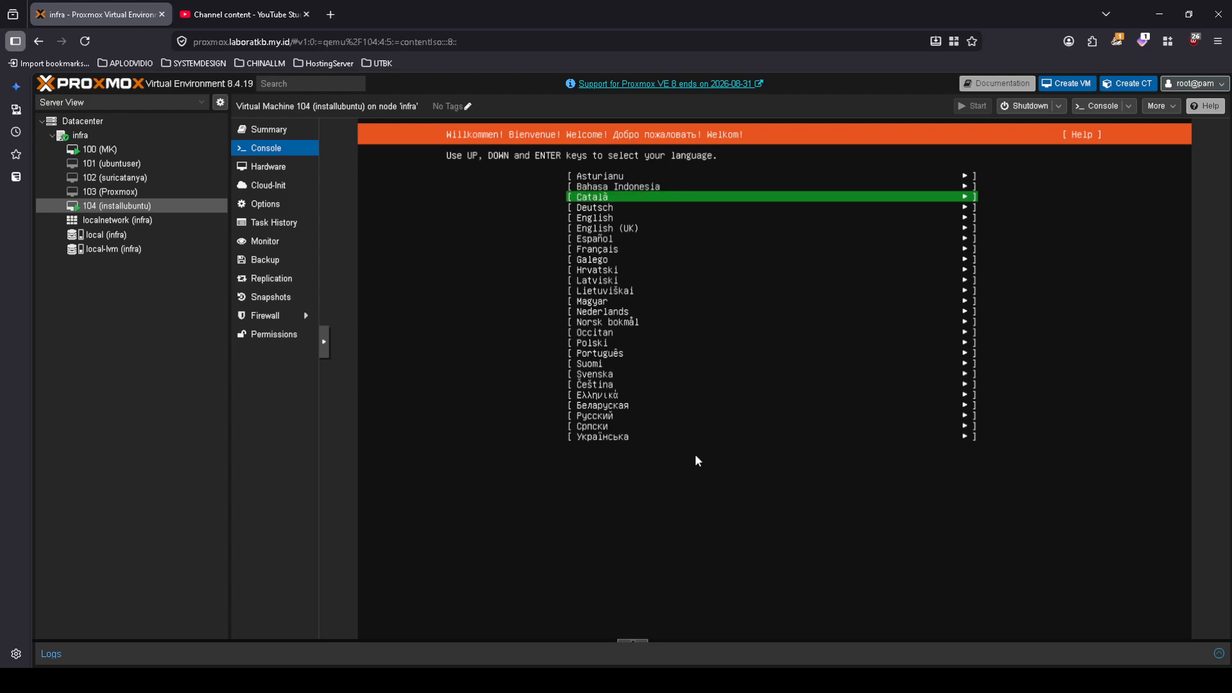
key("Down")
key("Down")
key("Return")
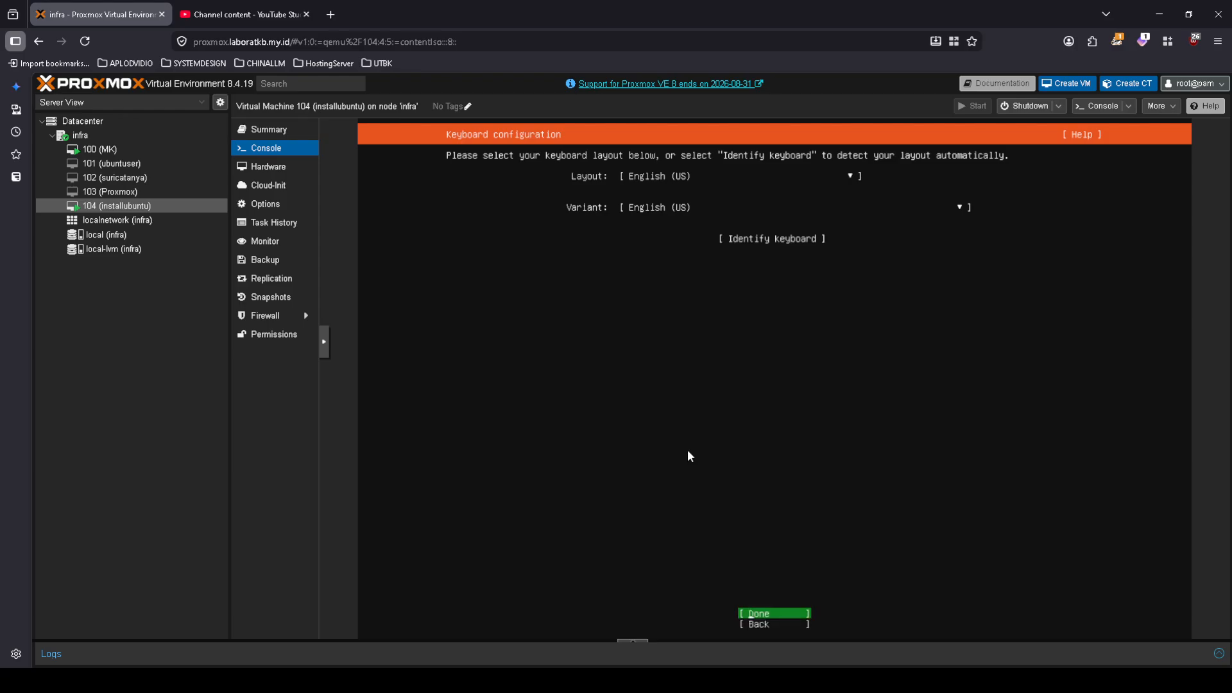
key("Return")
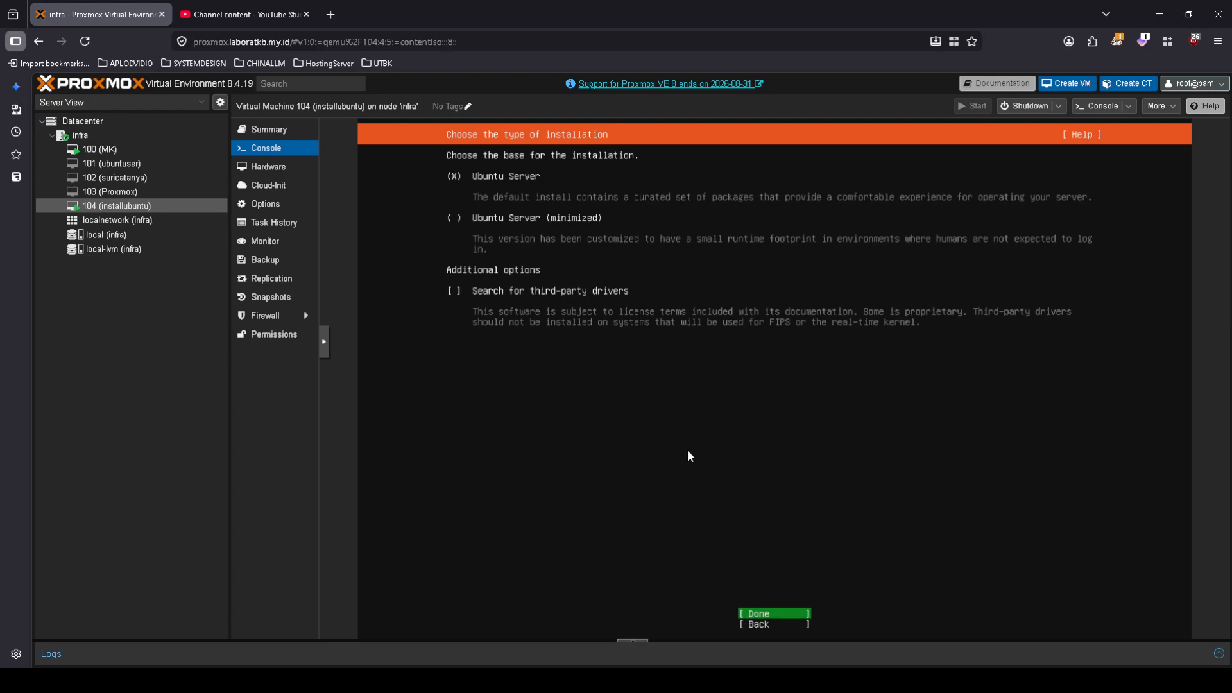
Keep the default Ubuntu Server base without third-party drivers as the installation type.
key("Down")
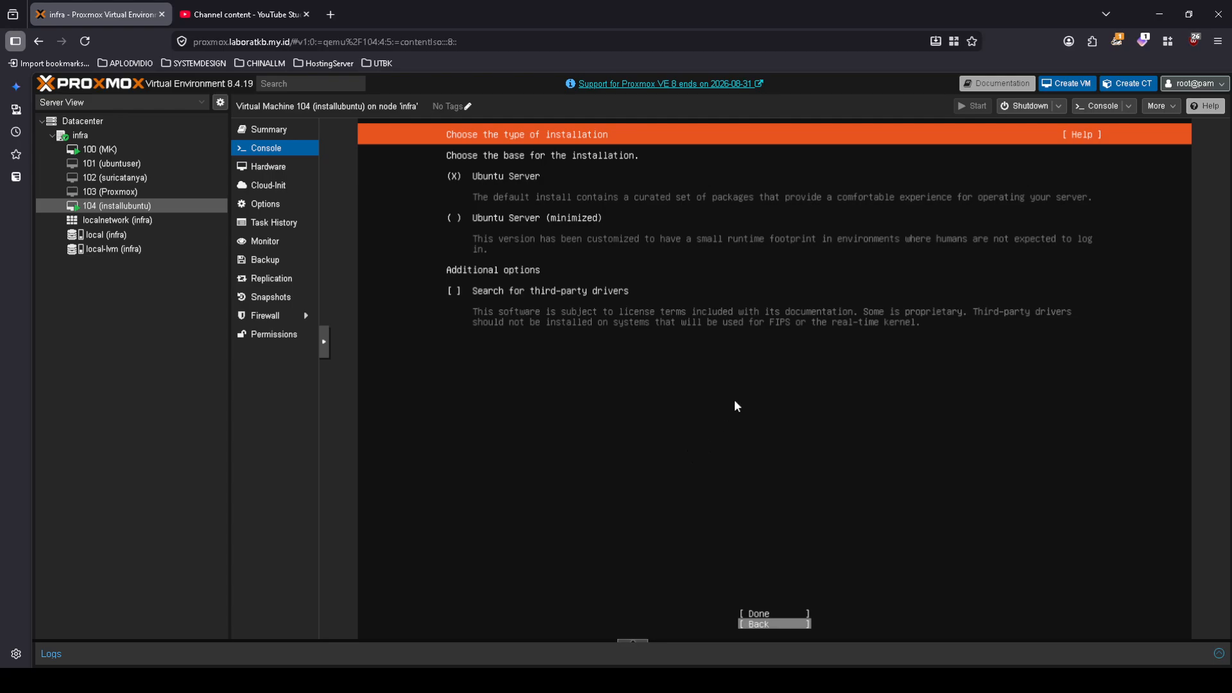
key("Up")
key("Up")
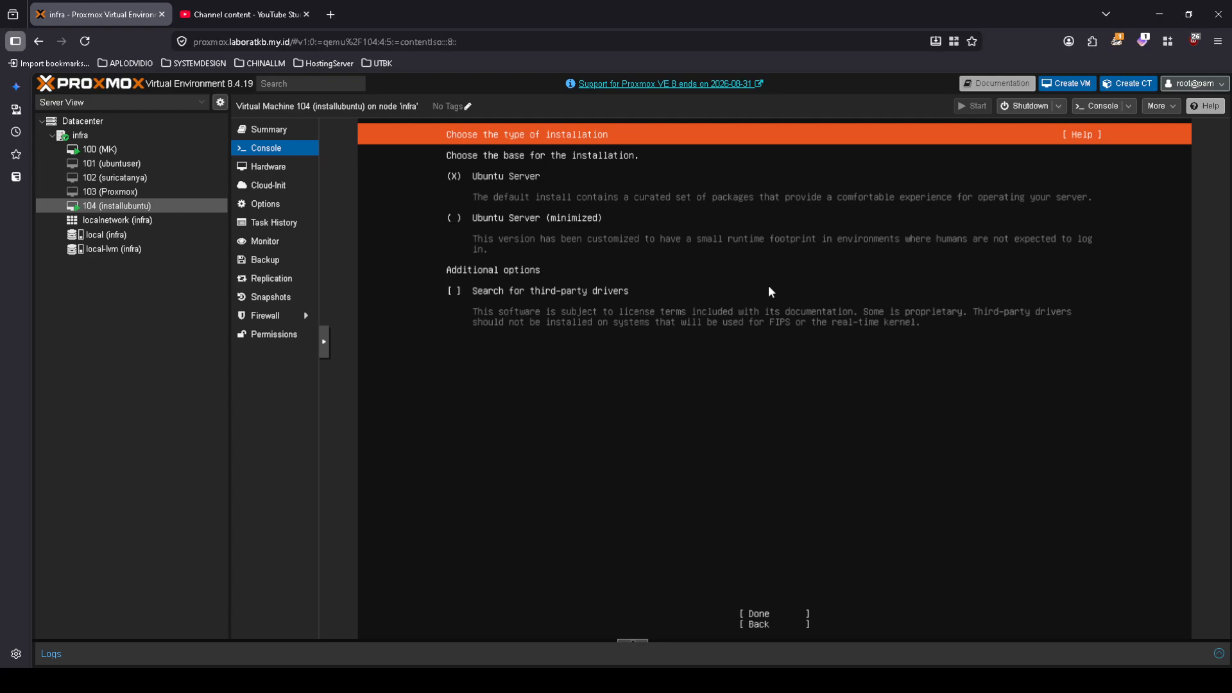
key("Down")
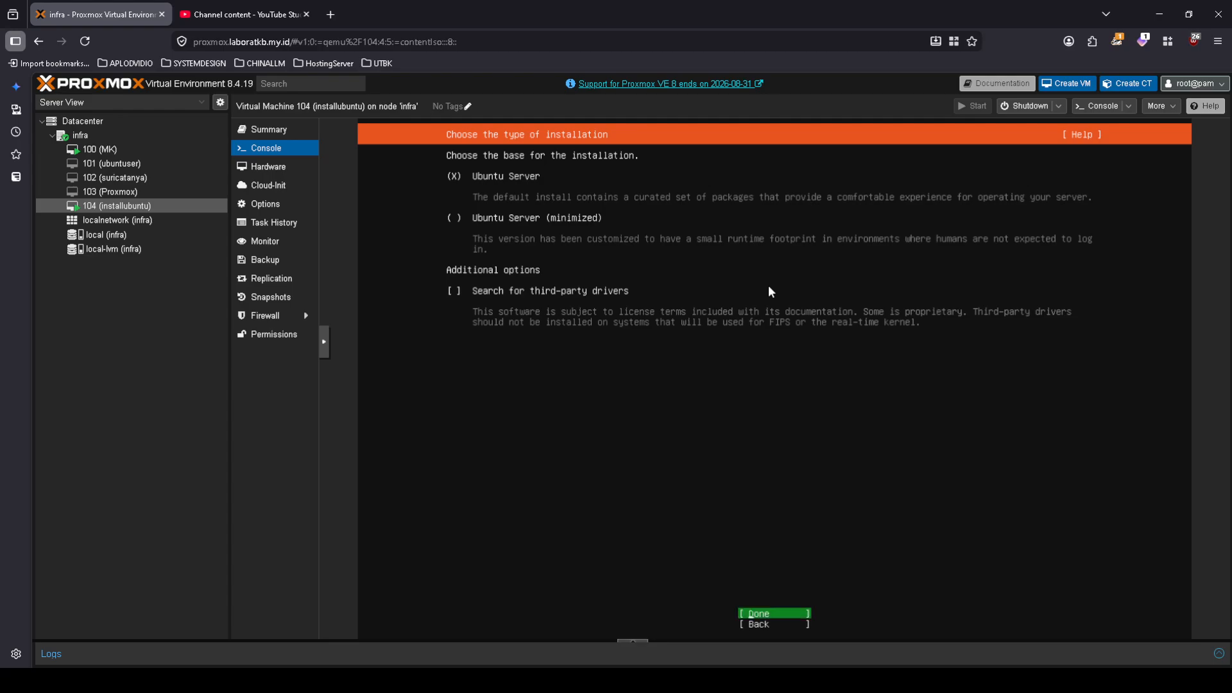
key("Return")
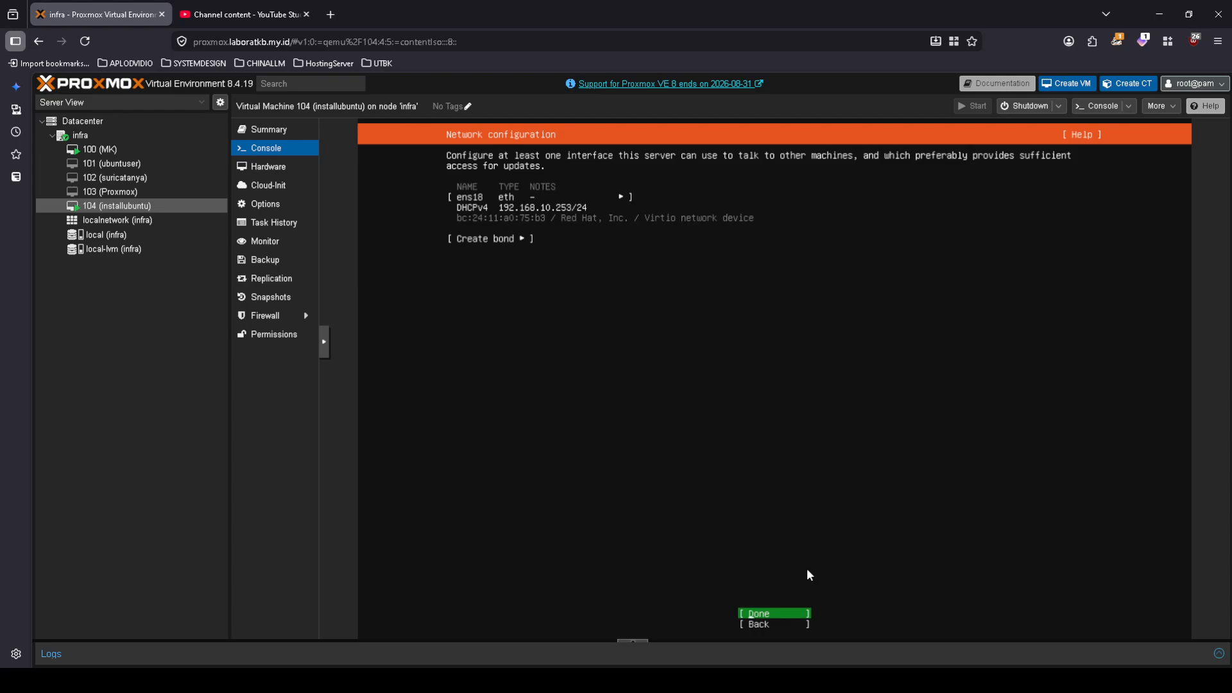
Examine the ens18 interface entry and the actions available for it in the network configuration.
key("Up")
key("Up")
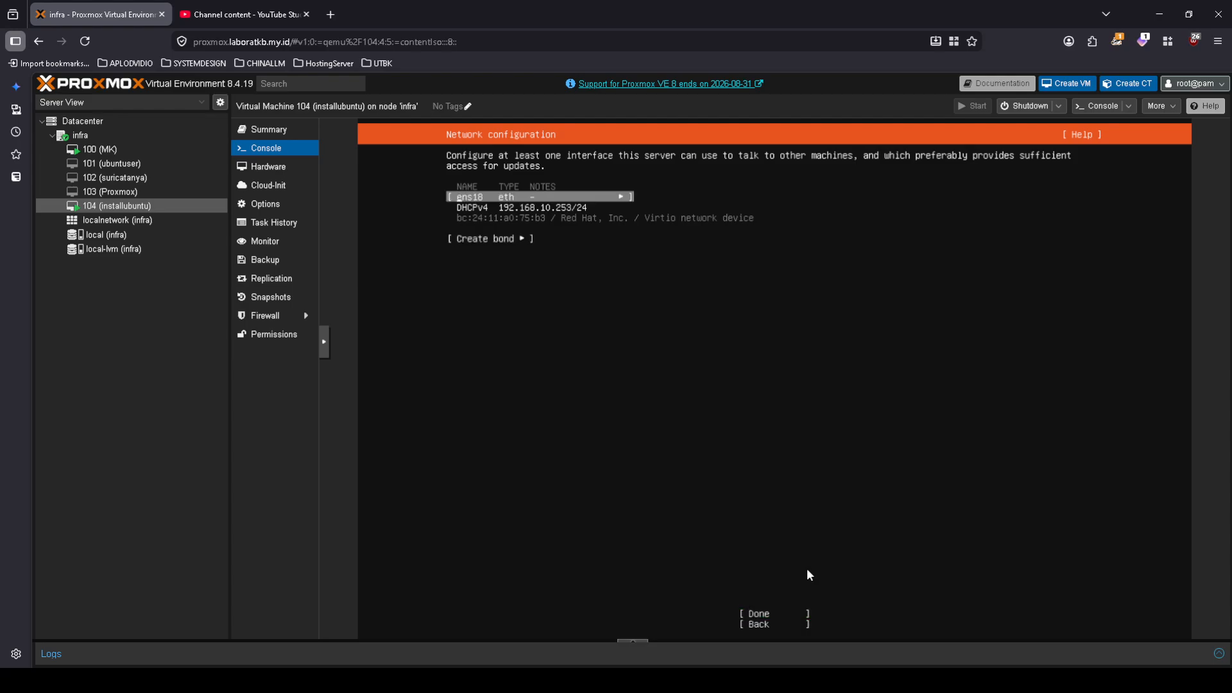
key("Up")
key("Down")
key("Down")
key("Up")
key("Return")
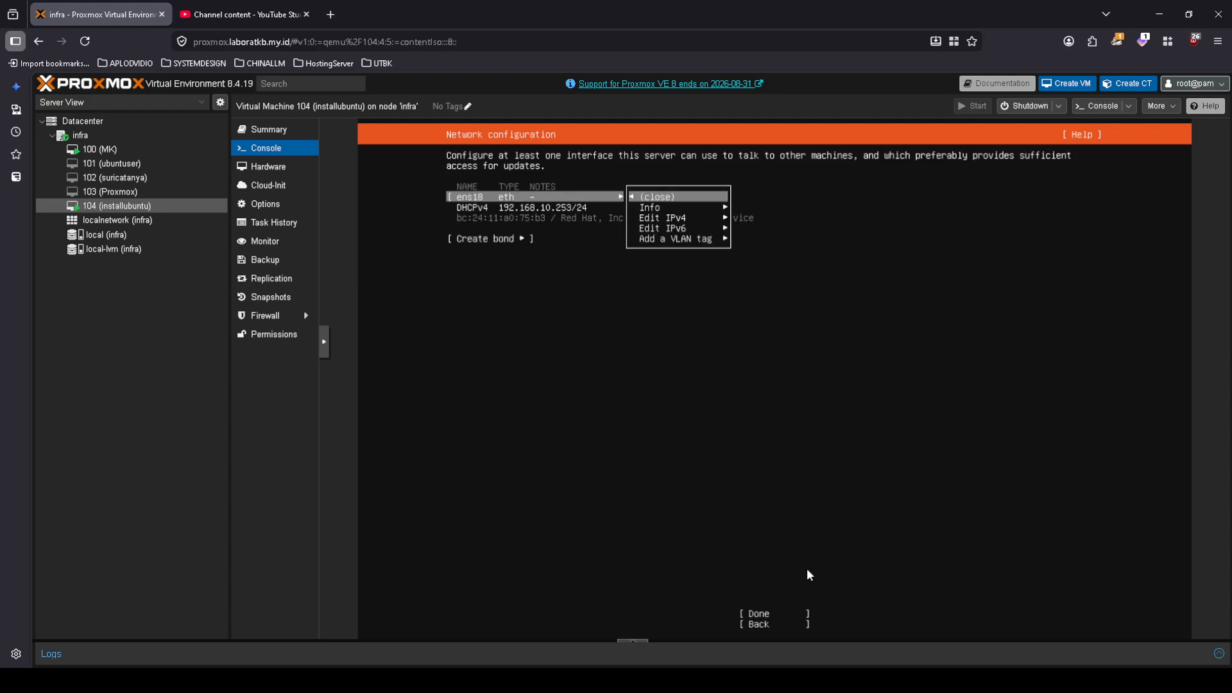
key("Return")
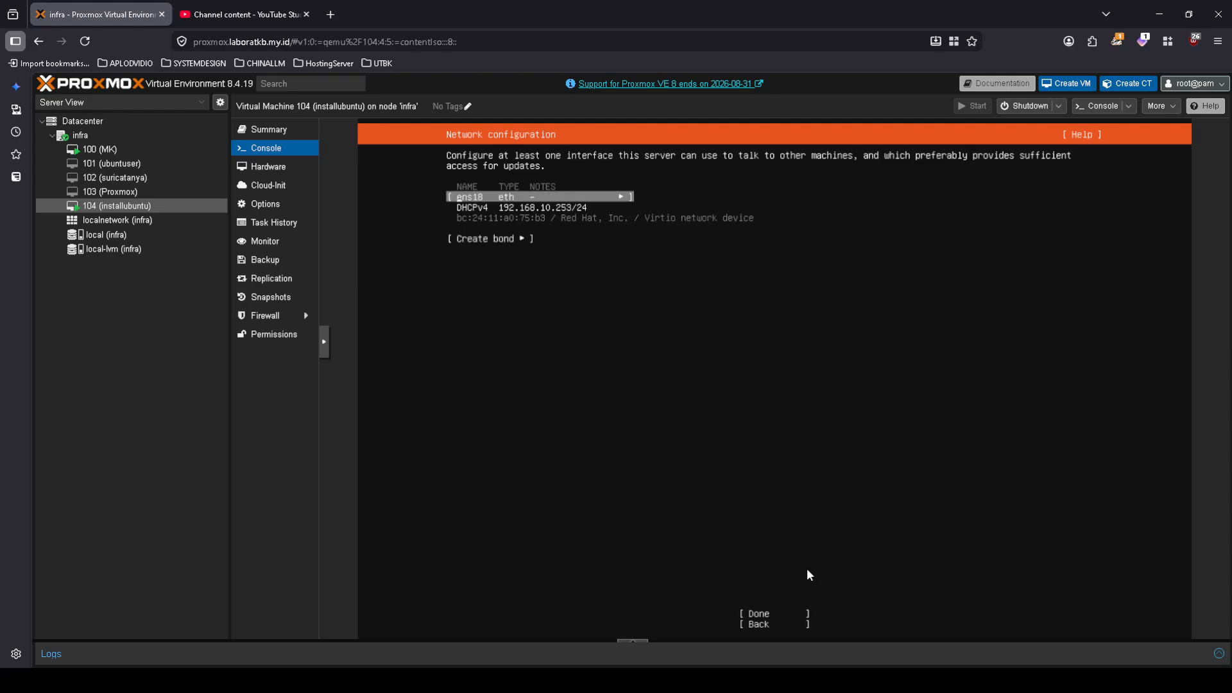
key("Down")
key("Up")
key("Down")
key("Down")
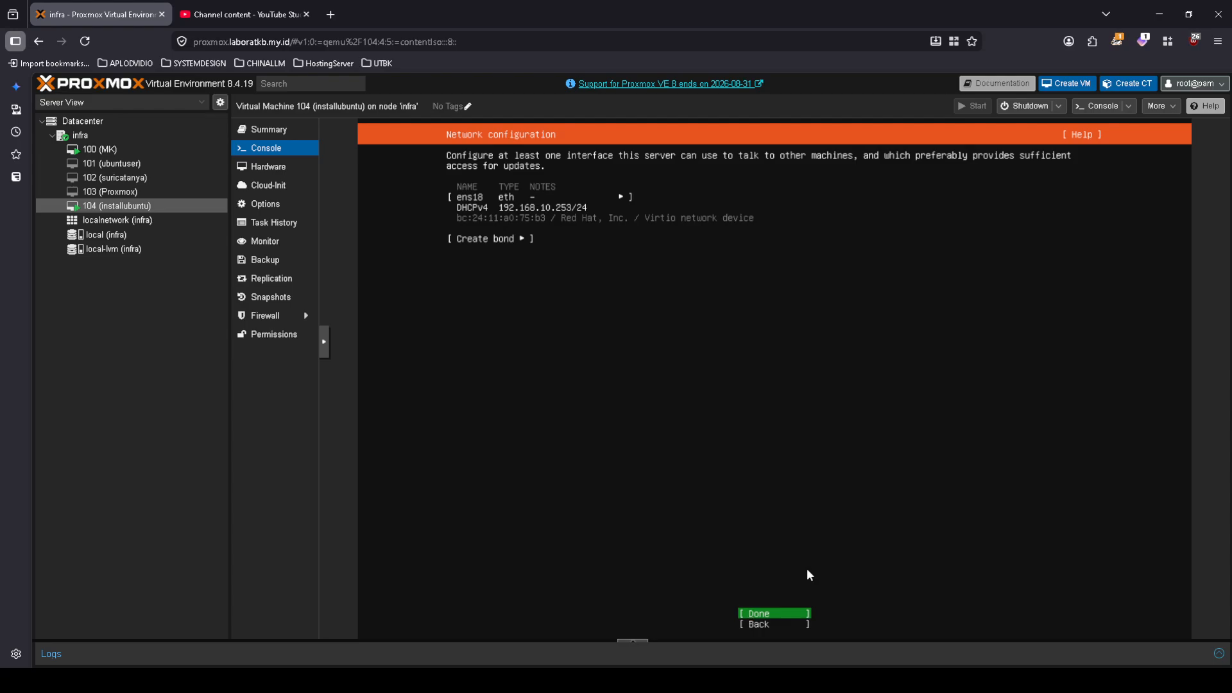
Accept the DHCPv4 network setup and a blank proxy, and continue with the default Ubuntu archive mirror without waiting for its check.
key("Return")
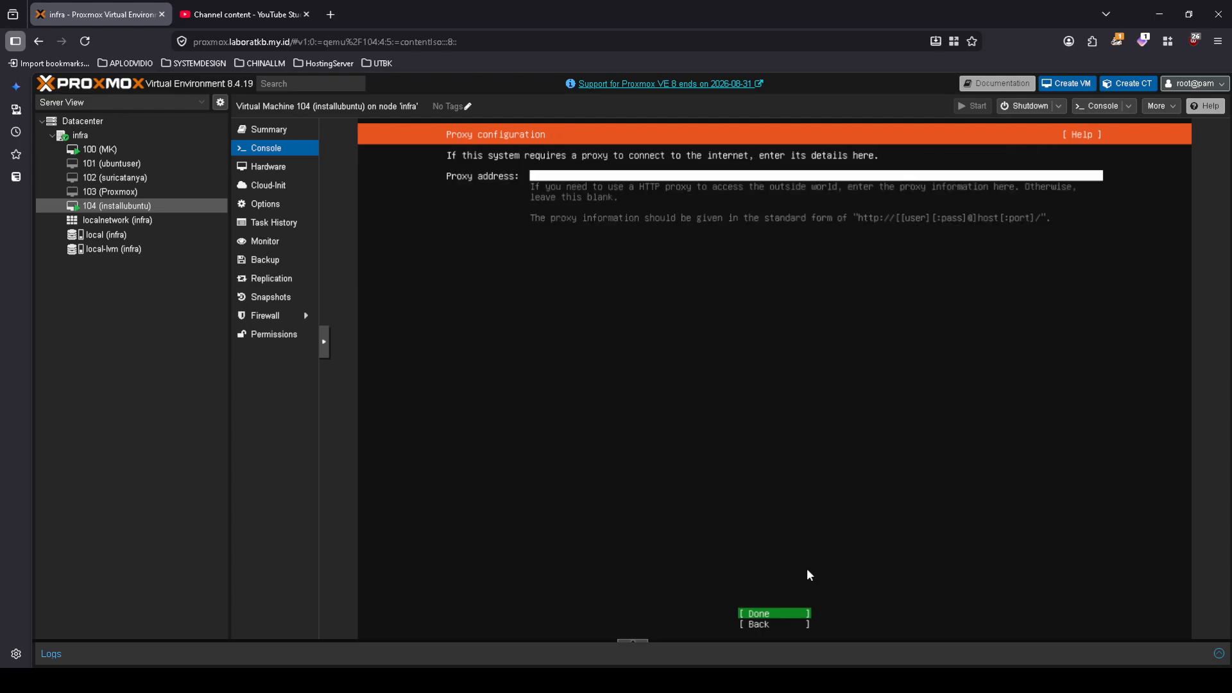
key("Return")
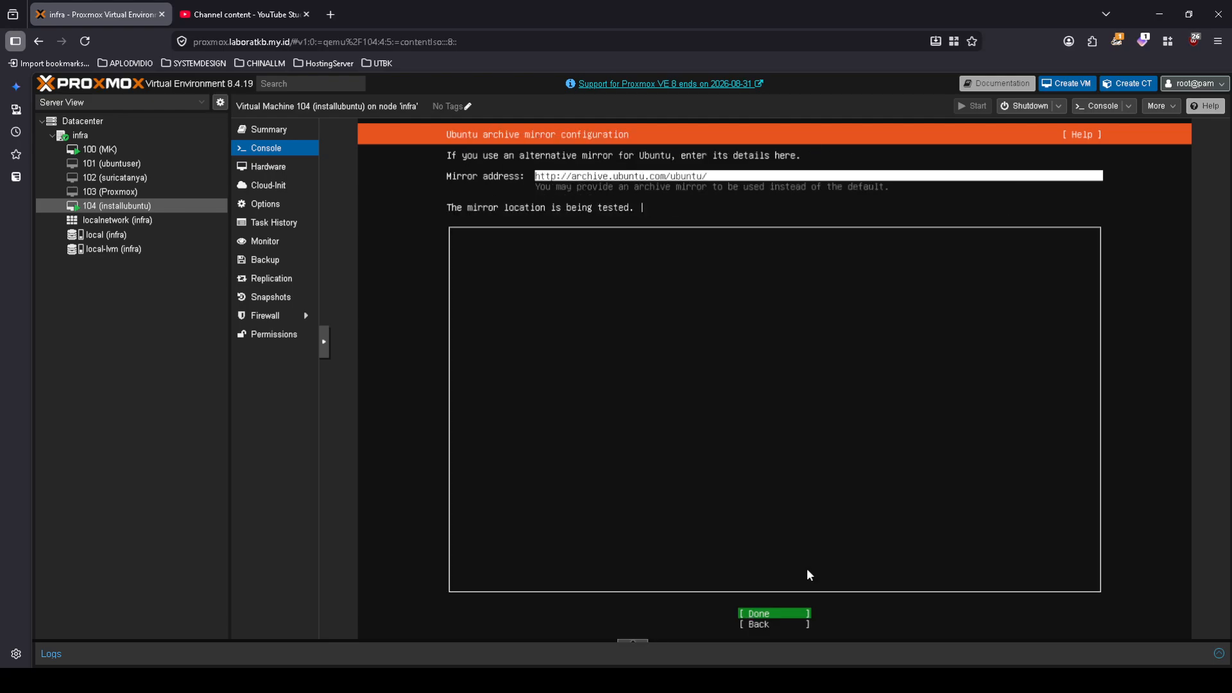
key("Return")
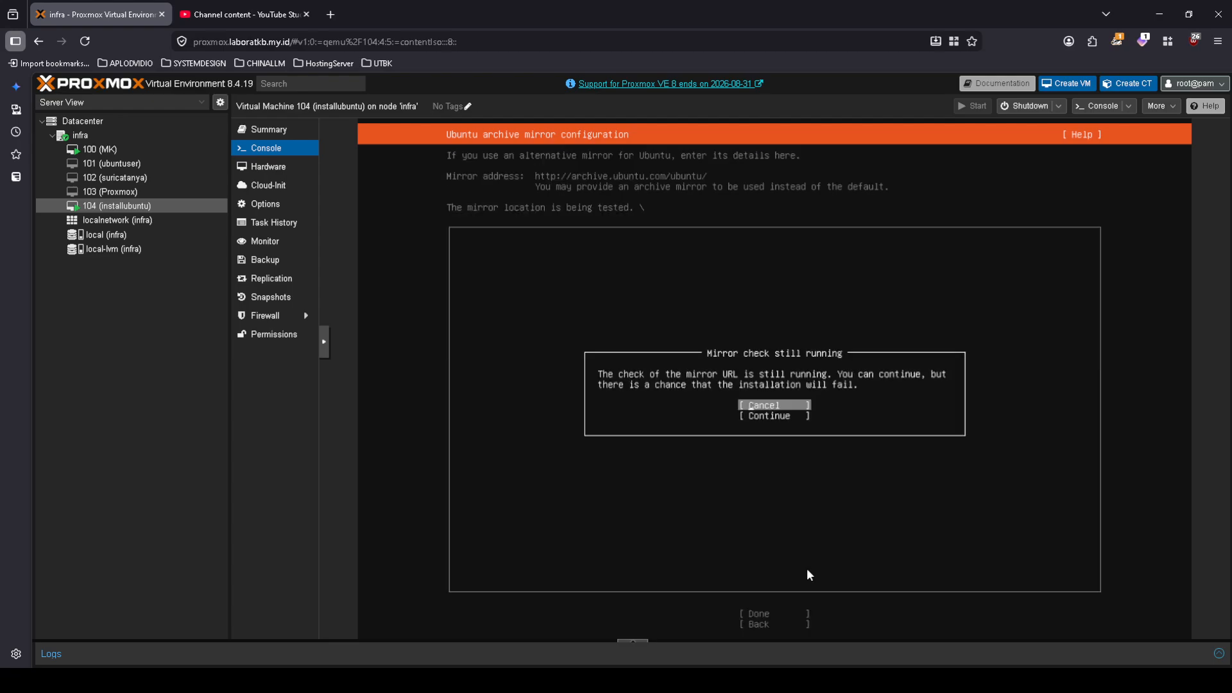
key("Down")
key("Return")
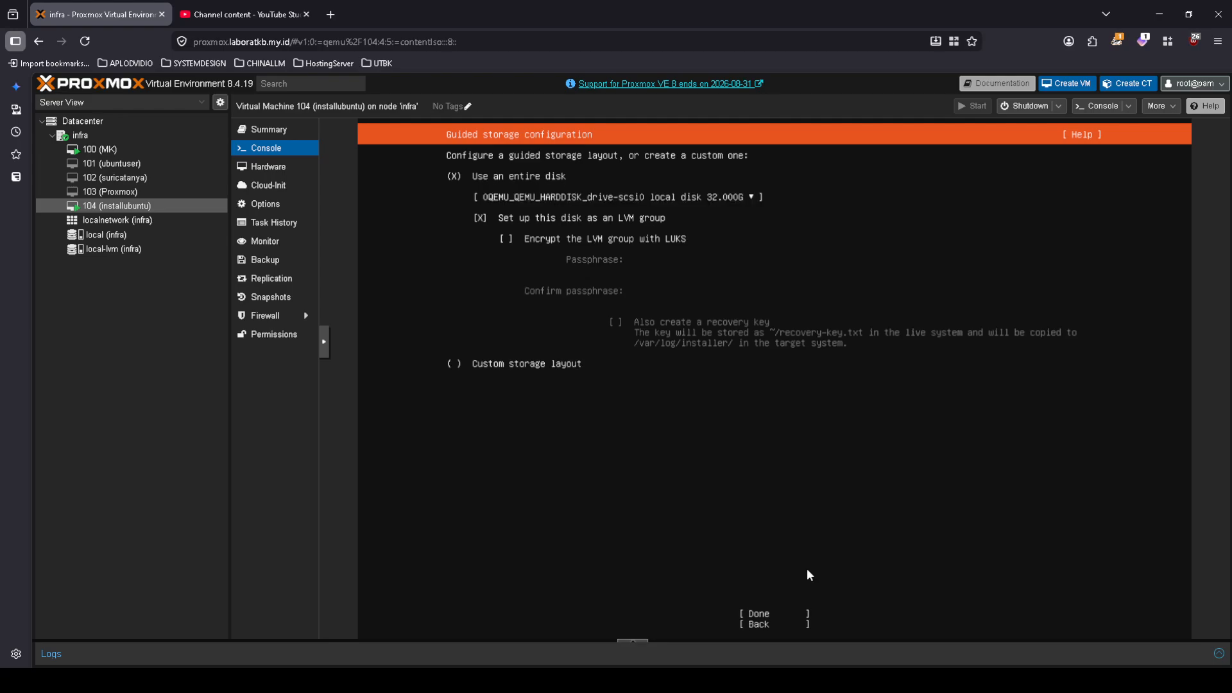
Accept the guided storage layout using the entire 32 GB disk as an unencrypted LVM group.
key("Tab")
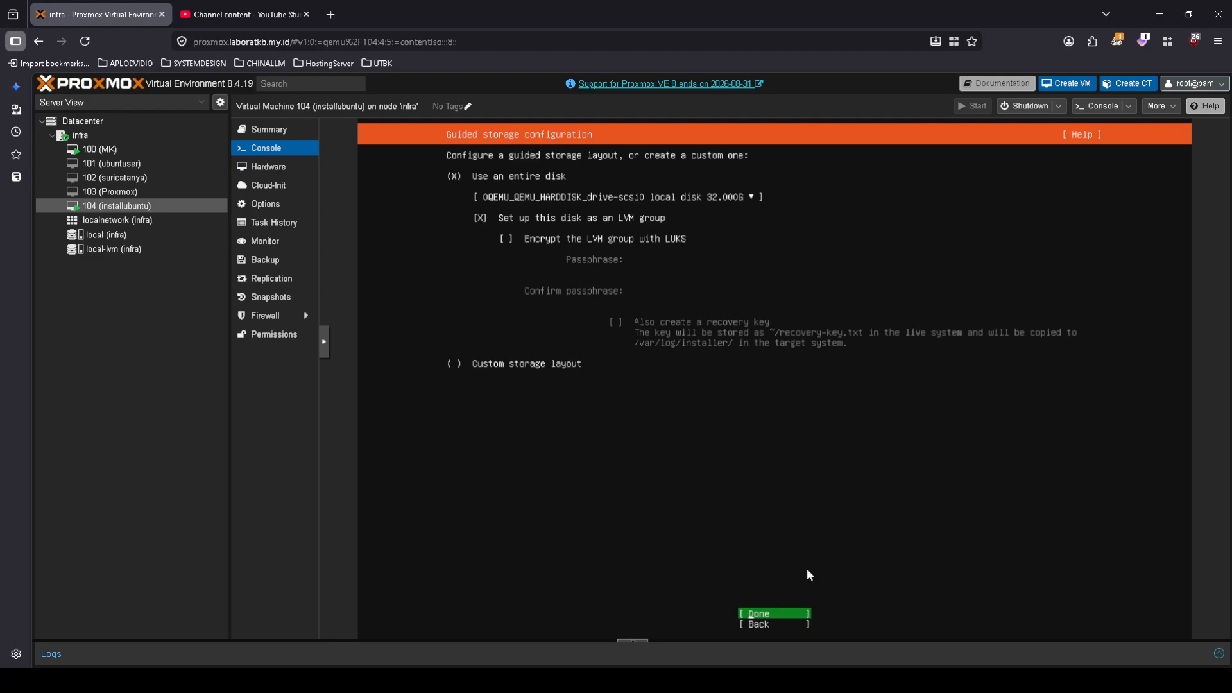
key("Return")
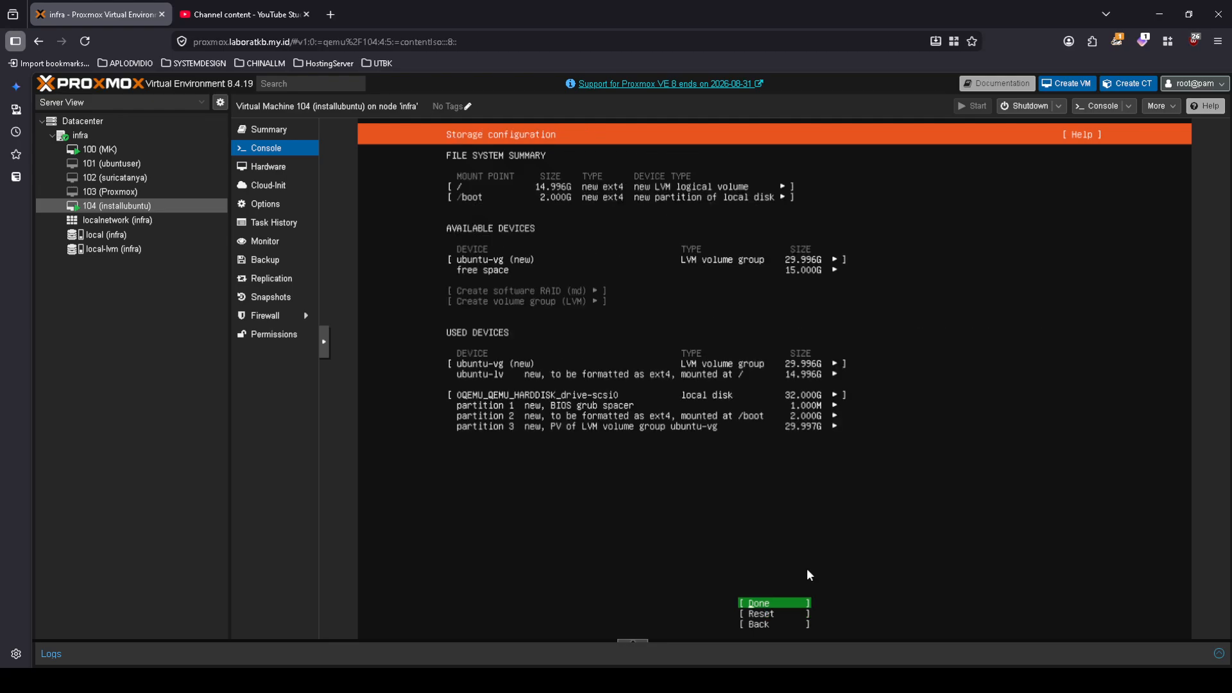
key("Return")
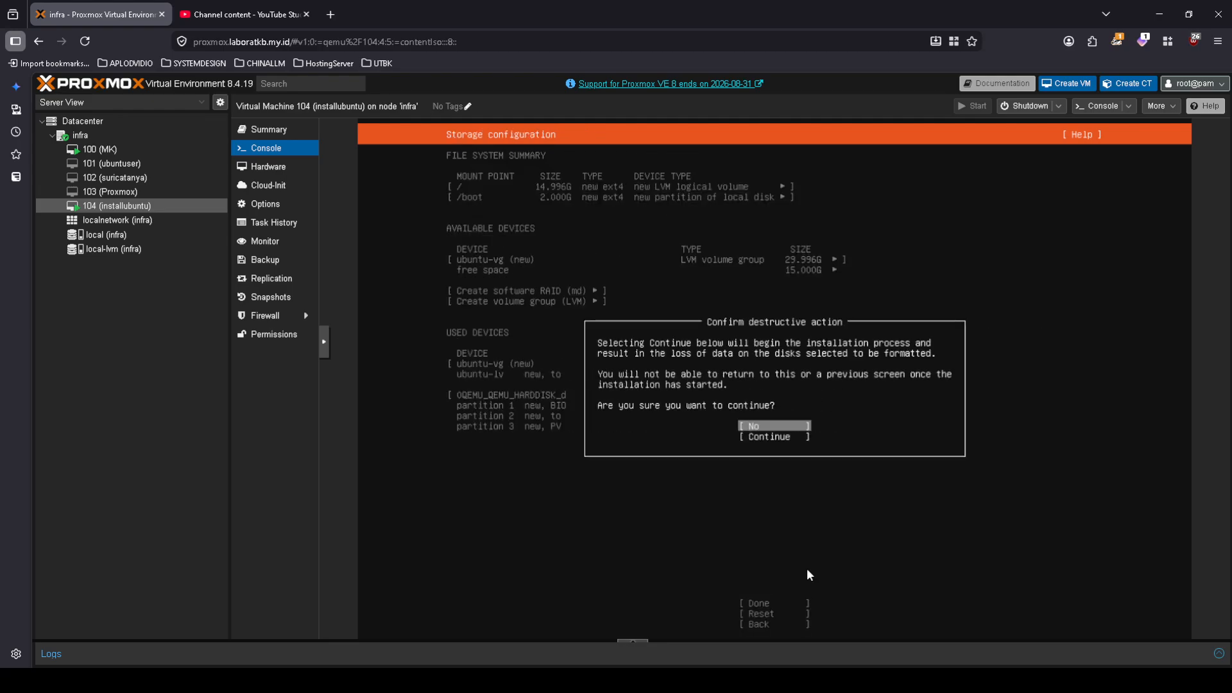
key("Down")
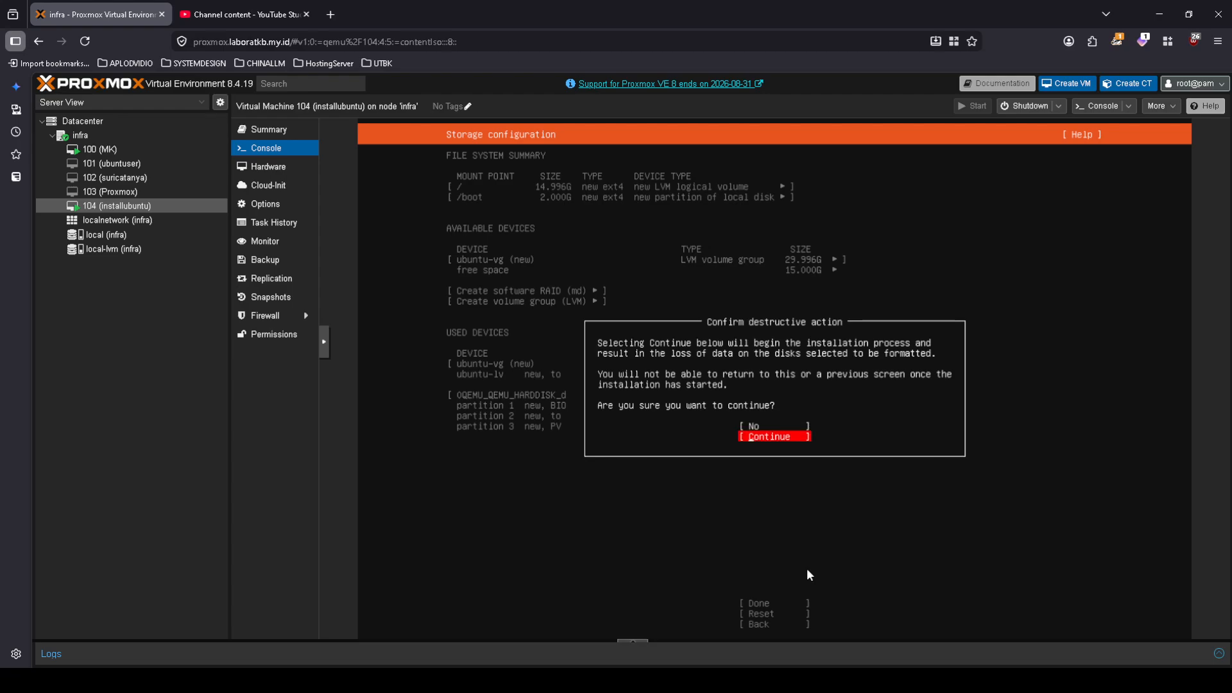
key("Up")
key("Return")
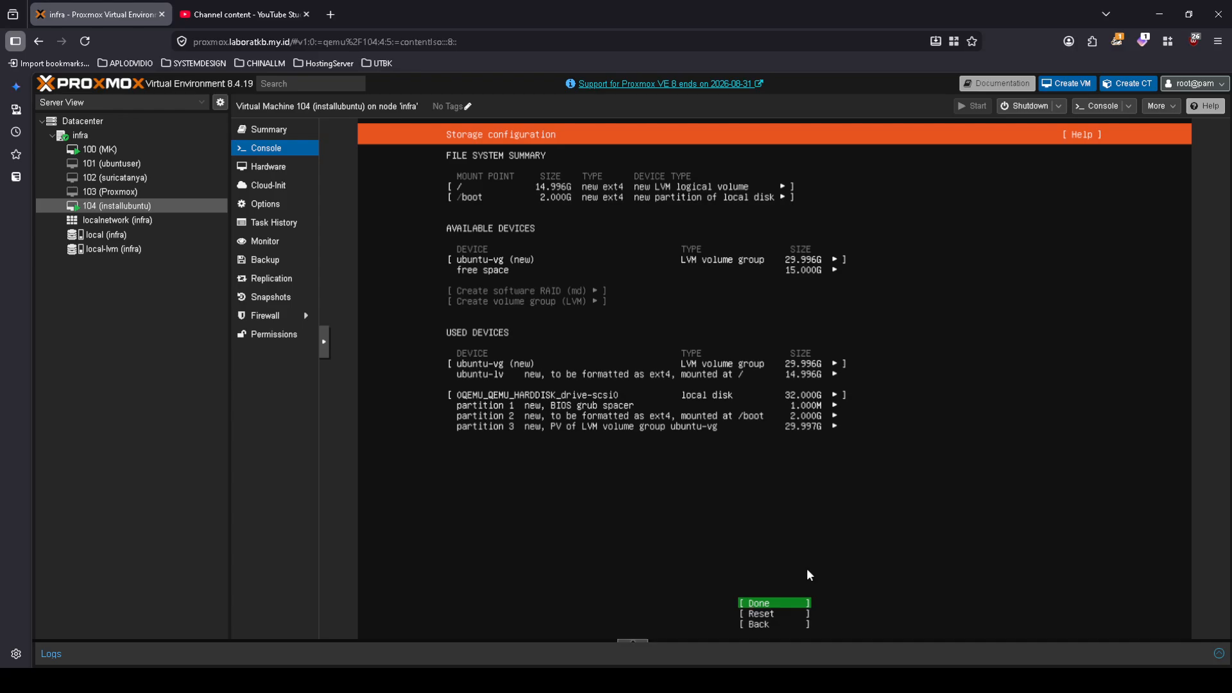
Examine the mount points, the ubuntu-vg volume group and the local disk partitions in the storage configuration summary.
key("Up")
key("Up")
key("Up")
key("Up")
key("Up")
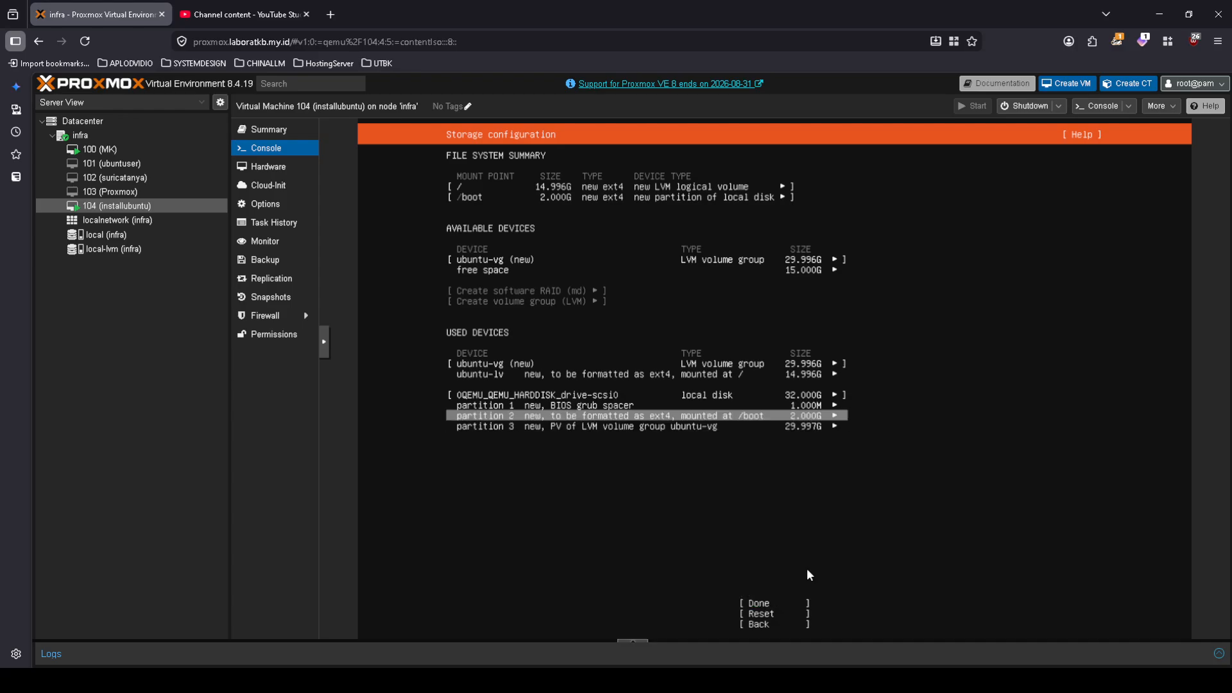
key("Up")
key("Up")
key("Down")
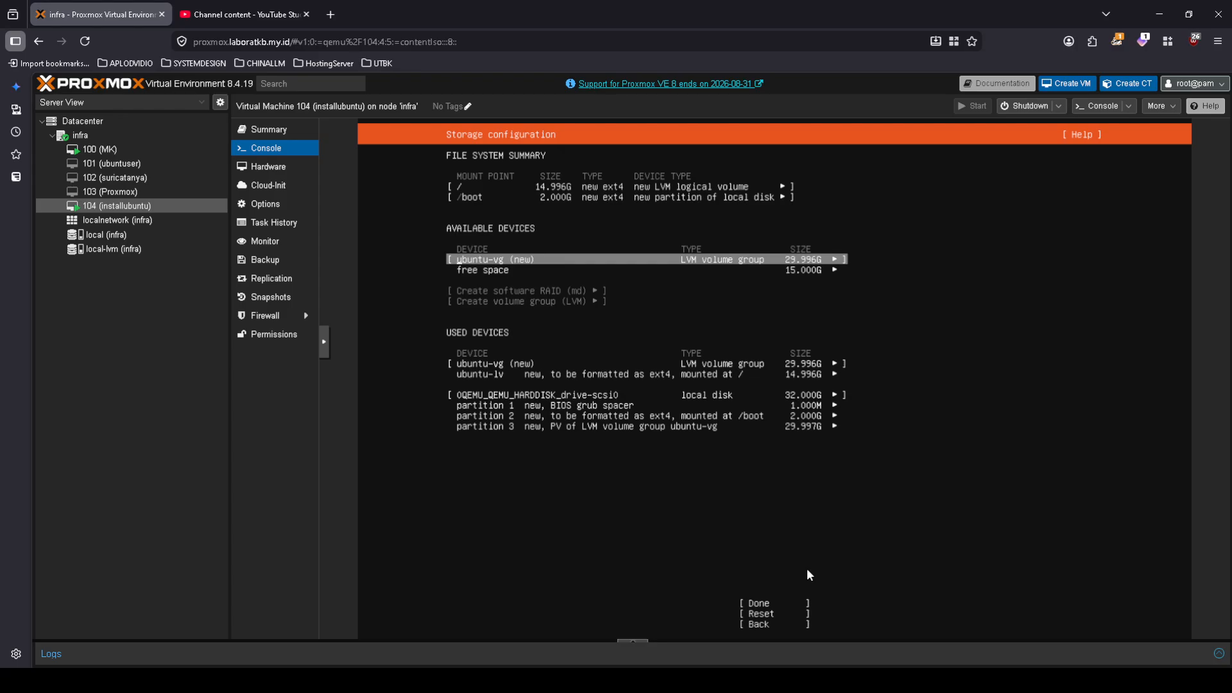
key("Up")
key("Up")
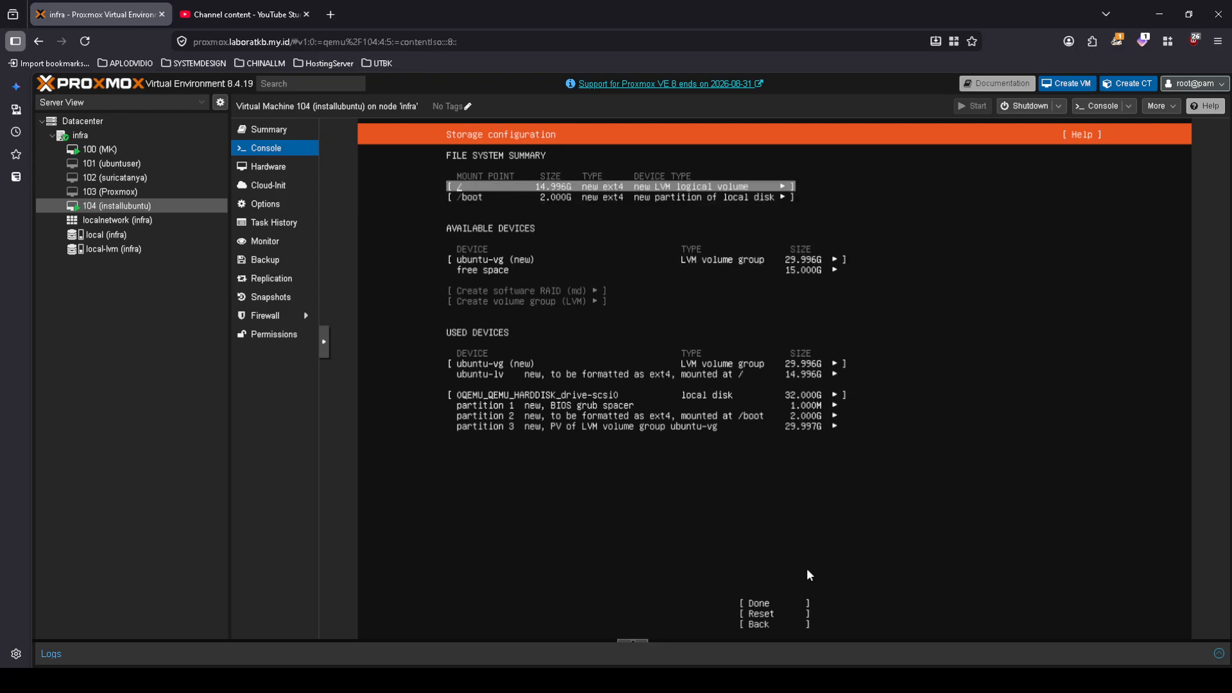
key("Down")
key("Down")
key("Down")
key("Down")
key("Down")
key("Down")
key("Down")
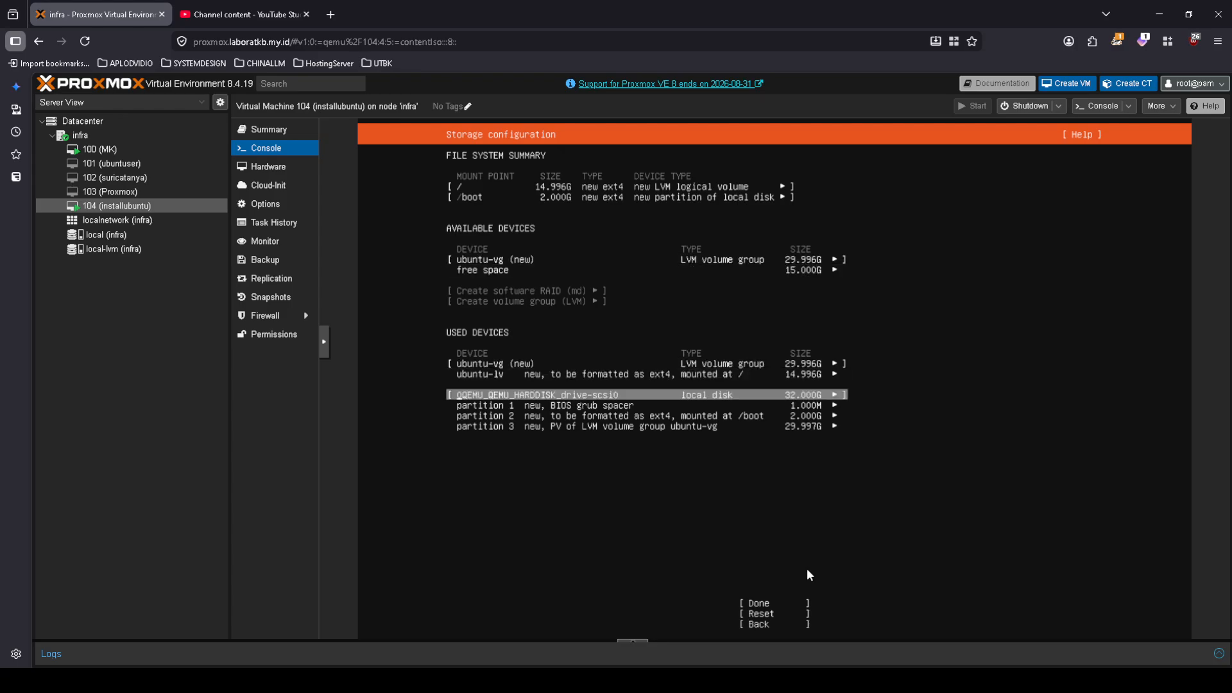
key("Down")
key("Down")
key("Down")
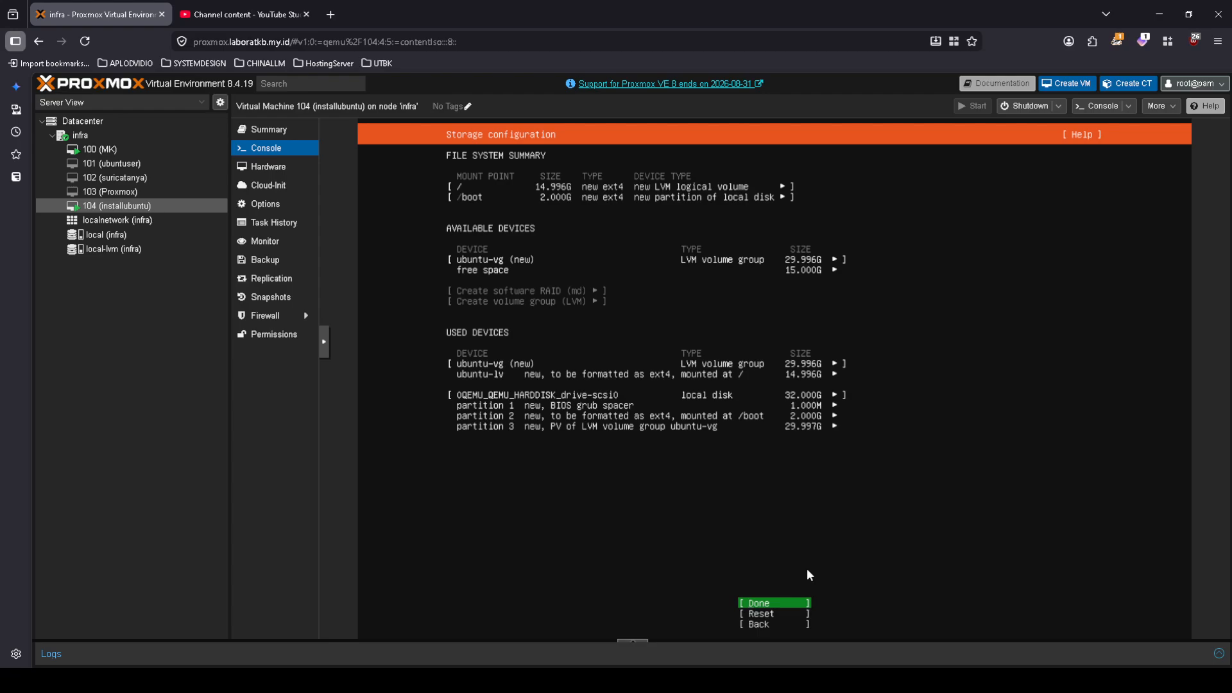
Accept the storage configuration and confirm the destructive formatting of the selected disk to begin the installation.
key("Return")
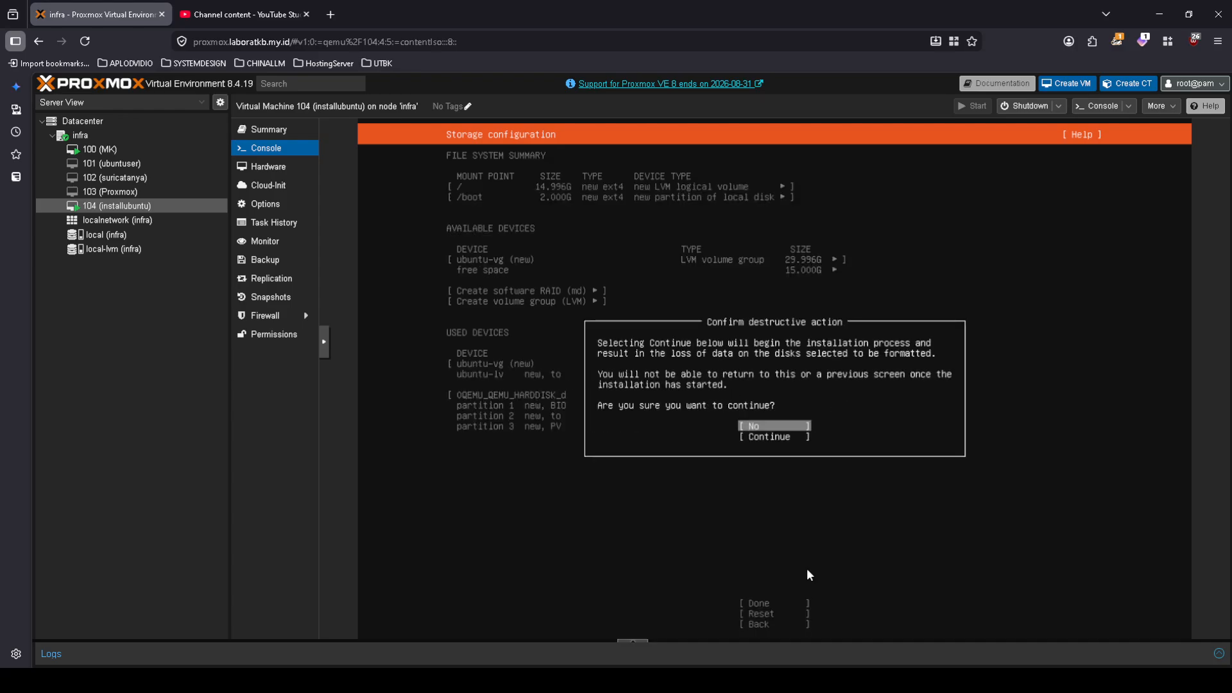
key("Down")
key("Return")
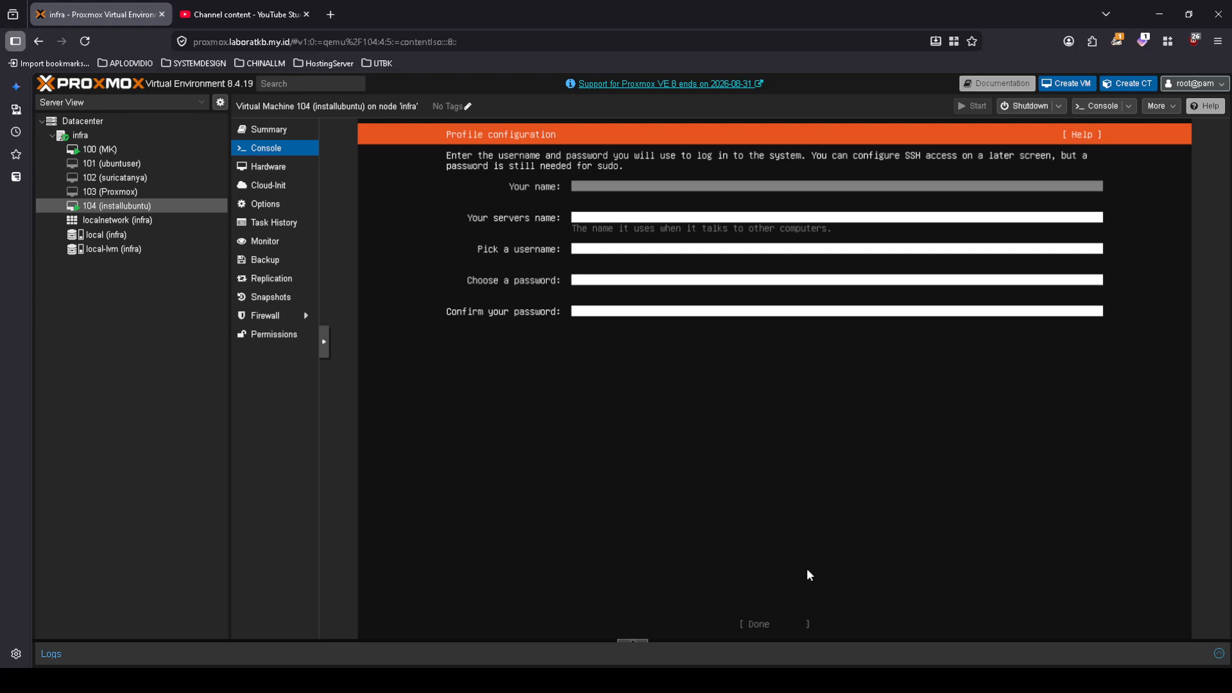
type("contoh")
key("Tab")
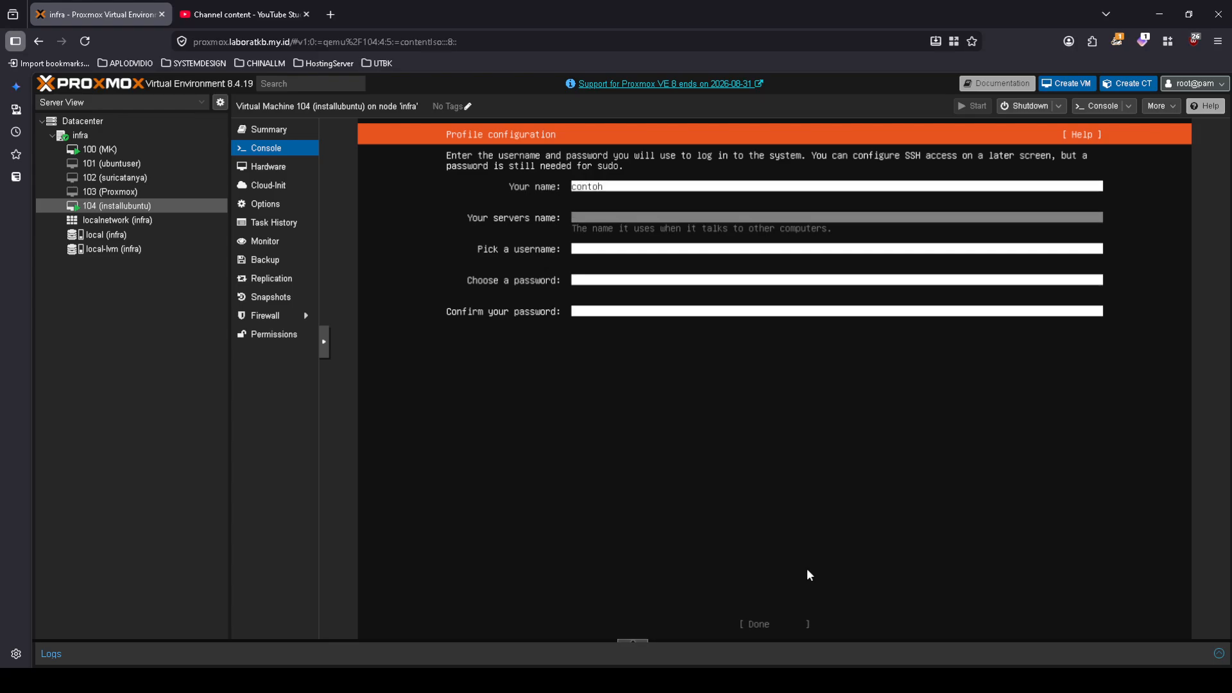
key("shift+Tab")
key("BackSpace")
key("BackSpace")
key("BackSpace")
key("BackSpace")
key("BackSpace")
key("BackSpace")
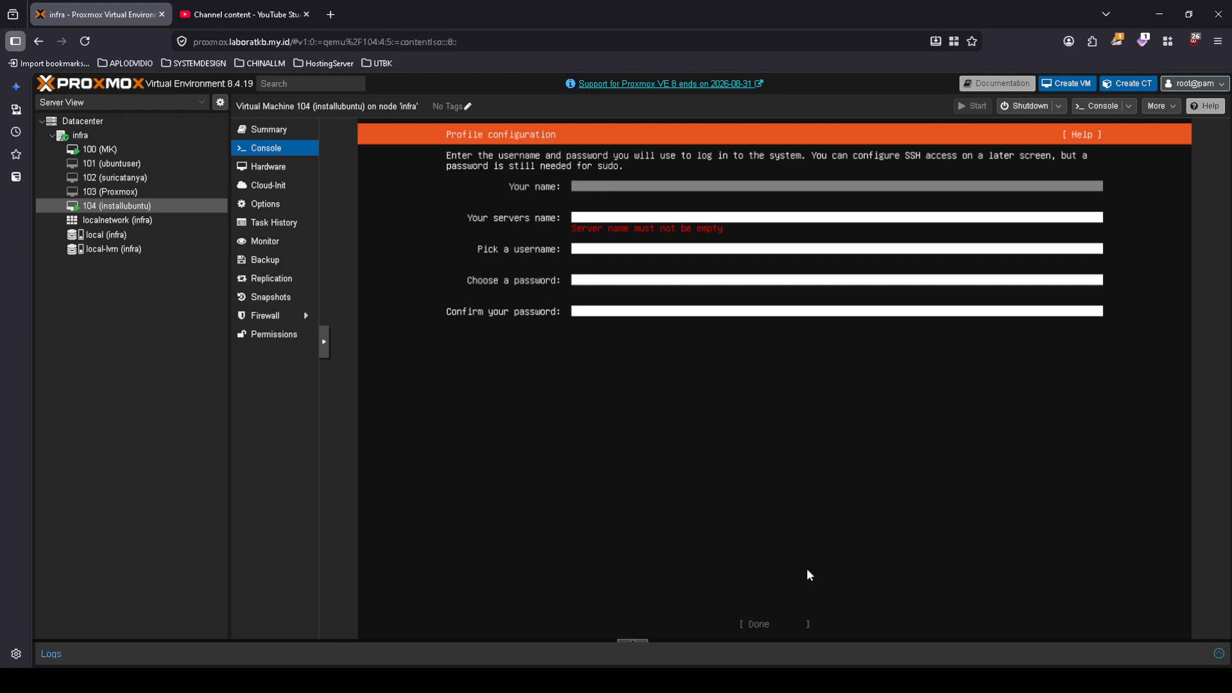
Set the profile's display name to Infra23 and the server's name to infra23.
type("Infra23")
key("Tab")
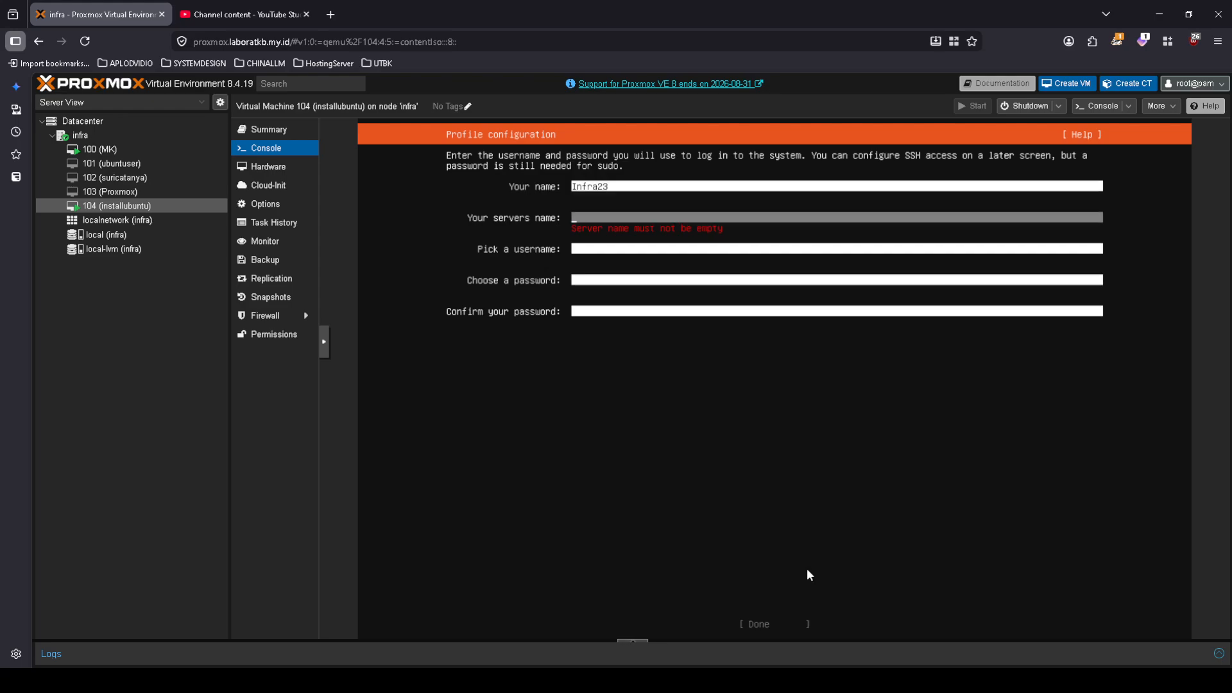
type("infra")
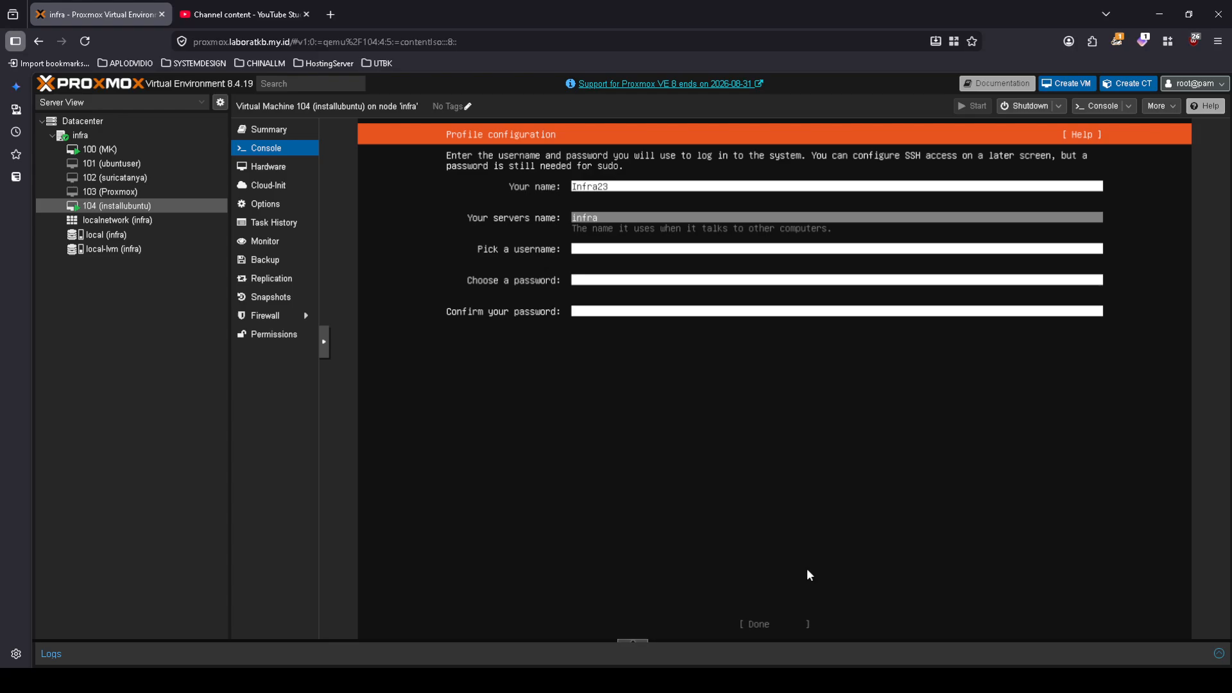
type("23")
key("Tab")
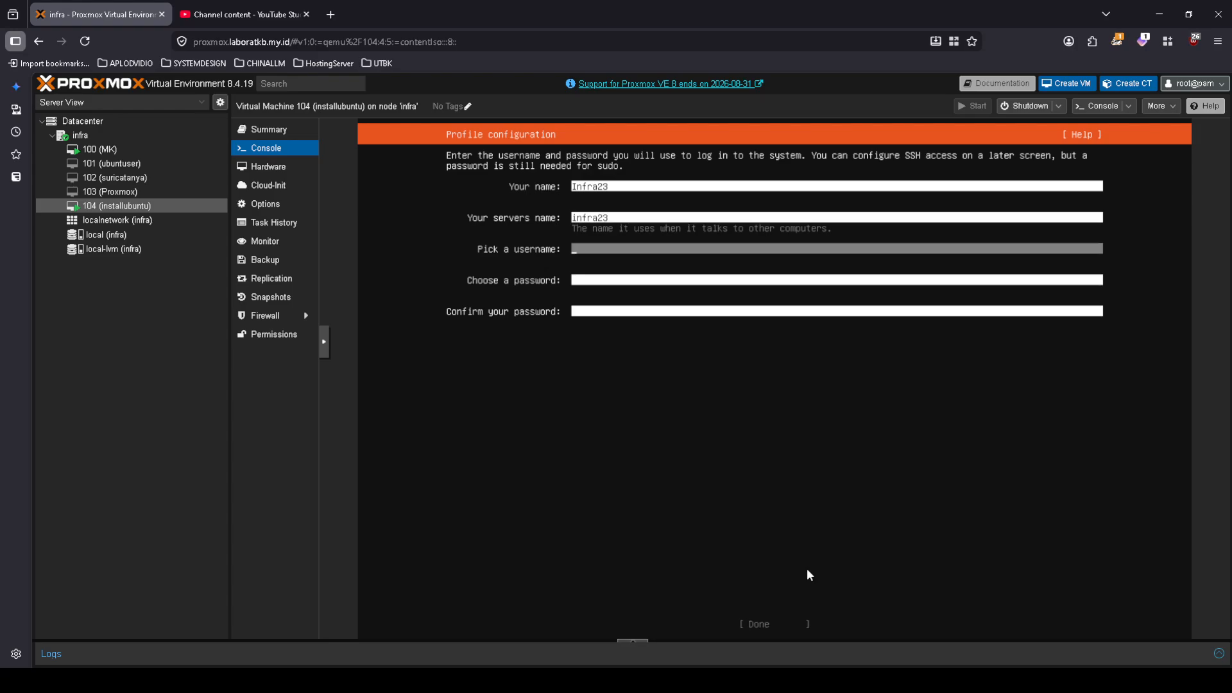
Set the login username in the profile configuration to infra23.
type("in")
key("BackSpace")
key("BackSpace")
key("BackSpace")
type("nnind")
key("BackSpace")
type("fra23")
key("Tab")
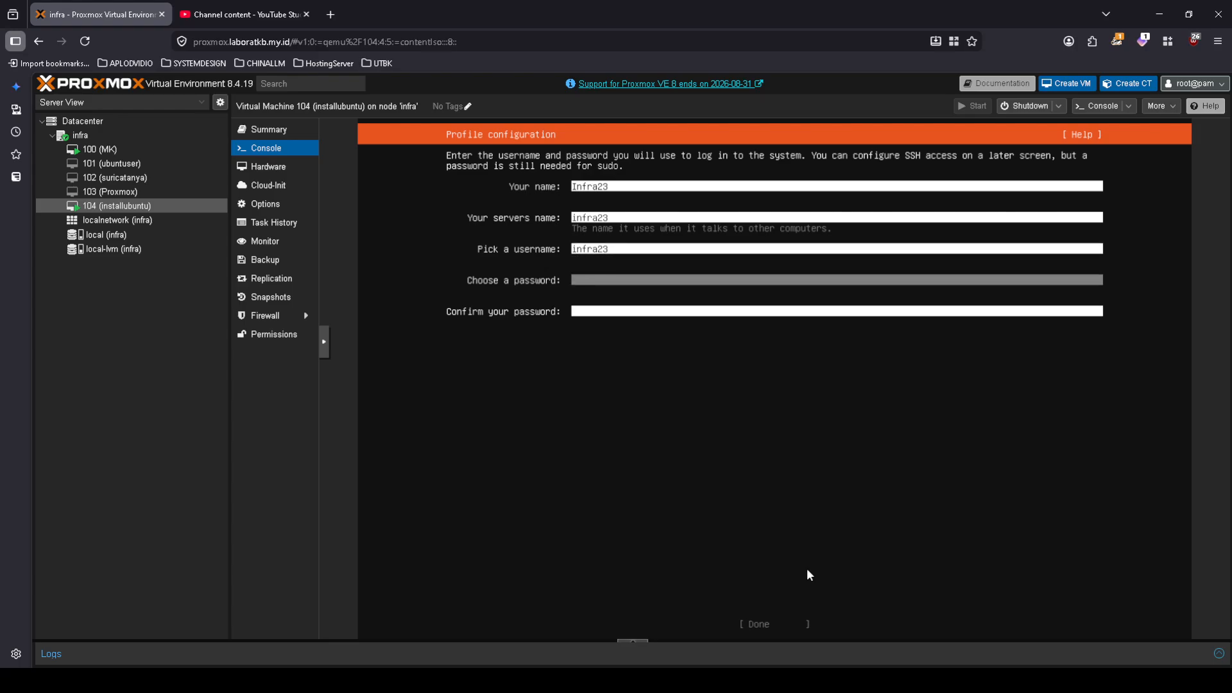
Enter the account password, repeat it in the confirmation field, and submit the profile to continue to the SSH configuration.
type("*********")
key("Tab")
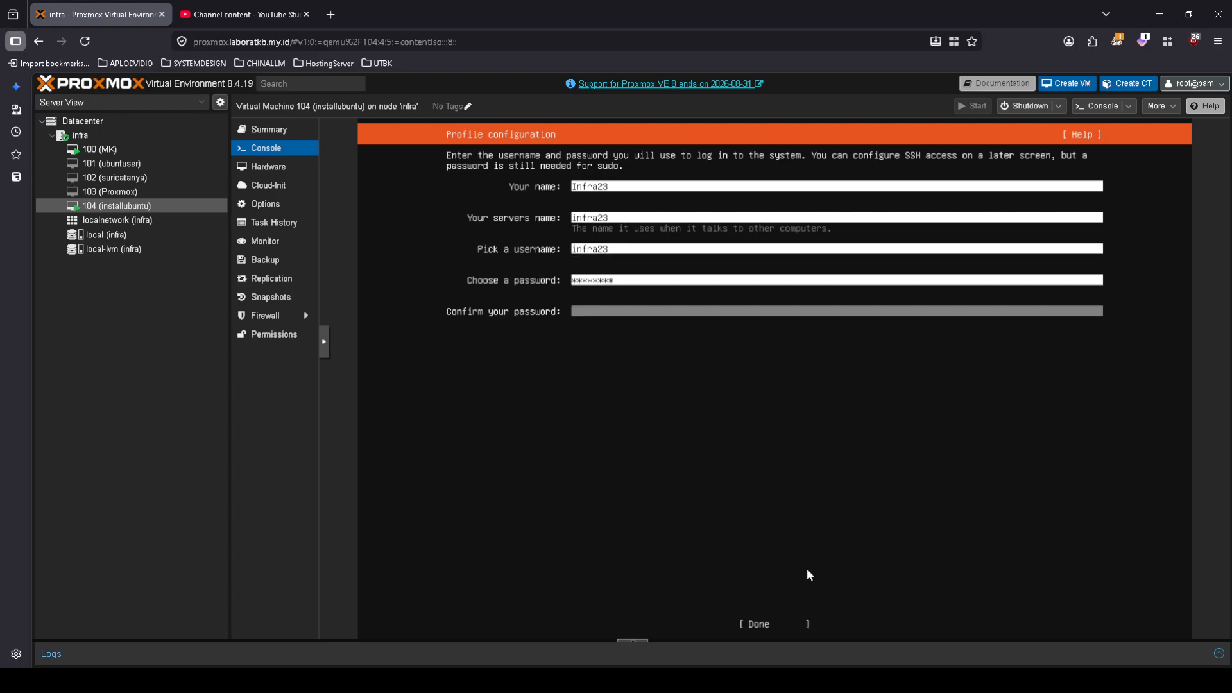
type("*********")
key("Tab")
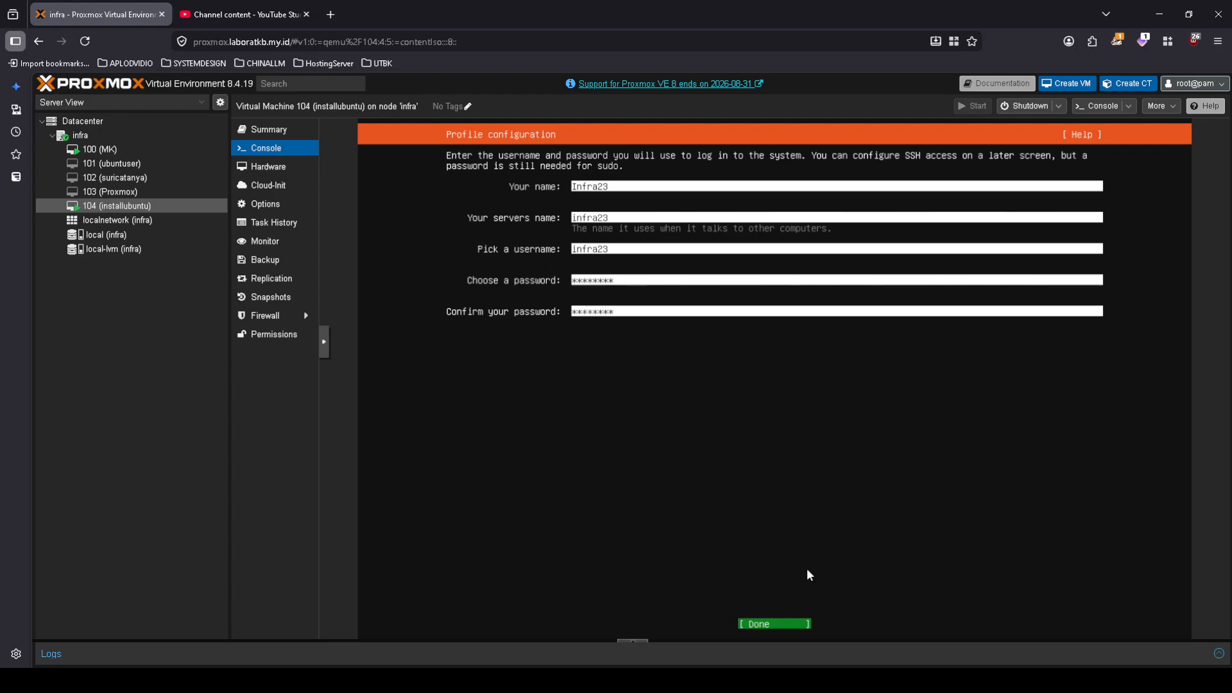
key("Return")
key("Return")
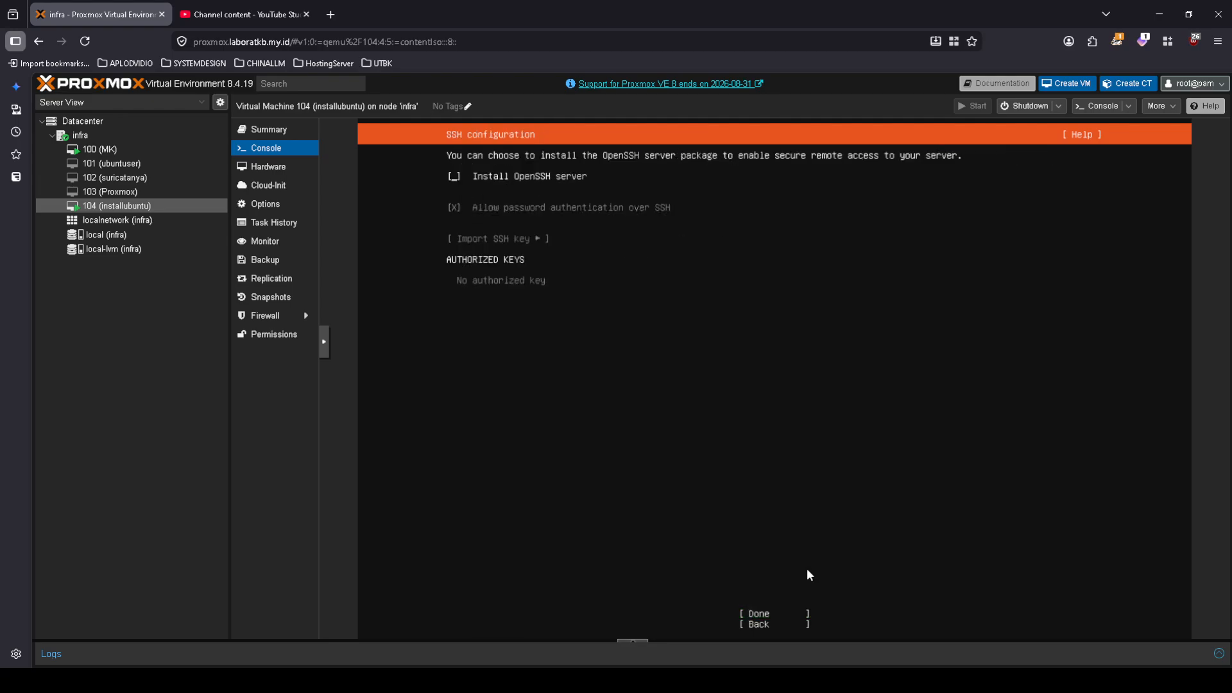
Continue past the SSH configuration with the OpenSSH server left unselected.
key("Up")
key("Up")
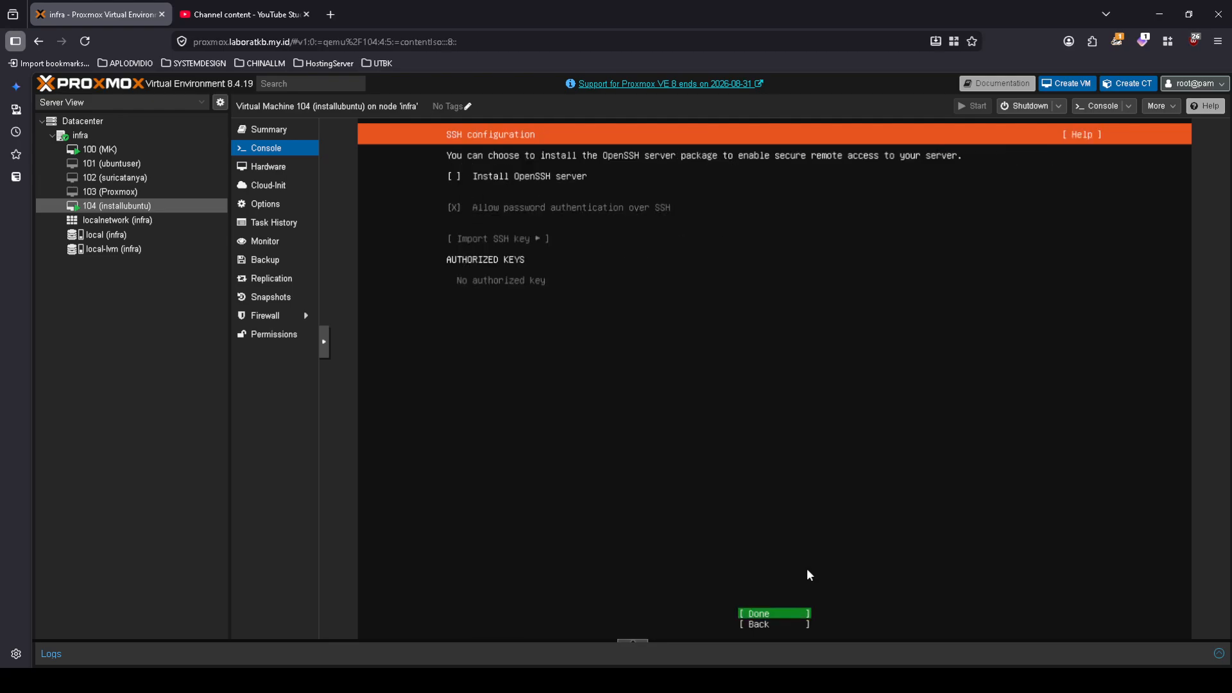
key("Down")
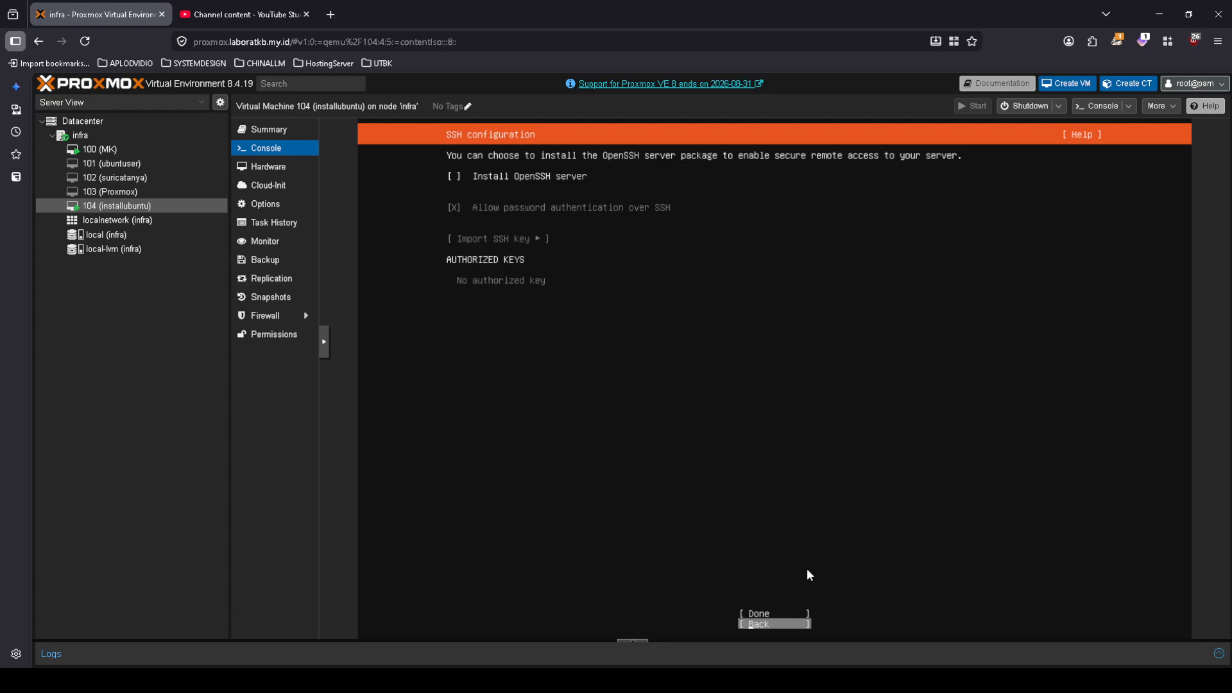
key("Up")
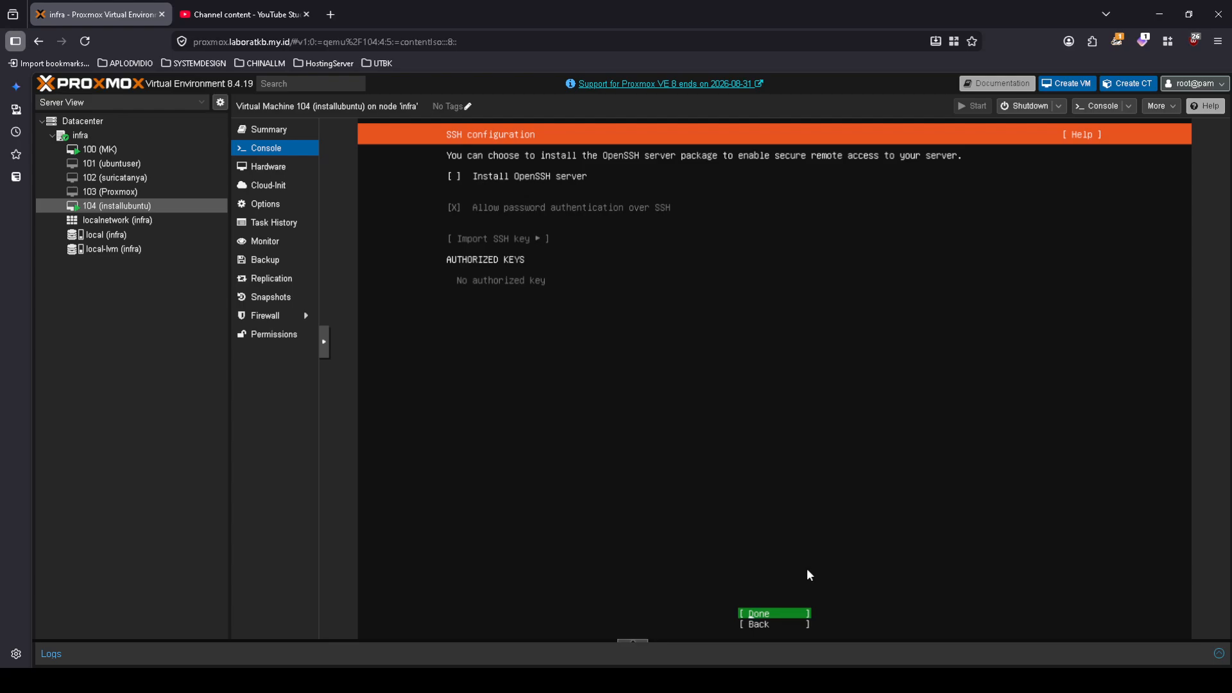
key("Return")
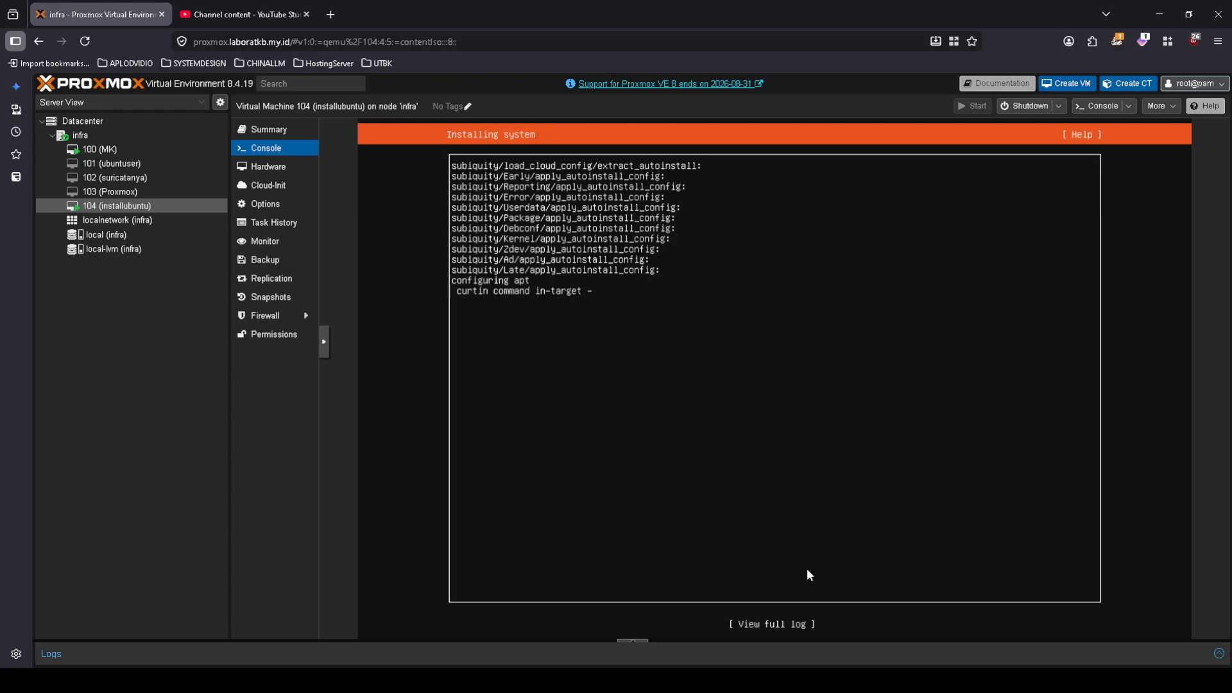
View the full installer log of the running installation and return to the progress summary.
key("Tab")
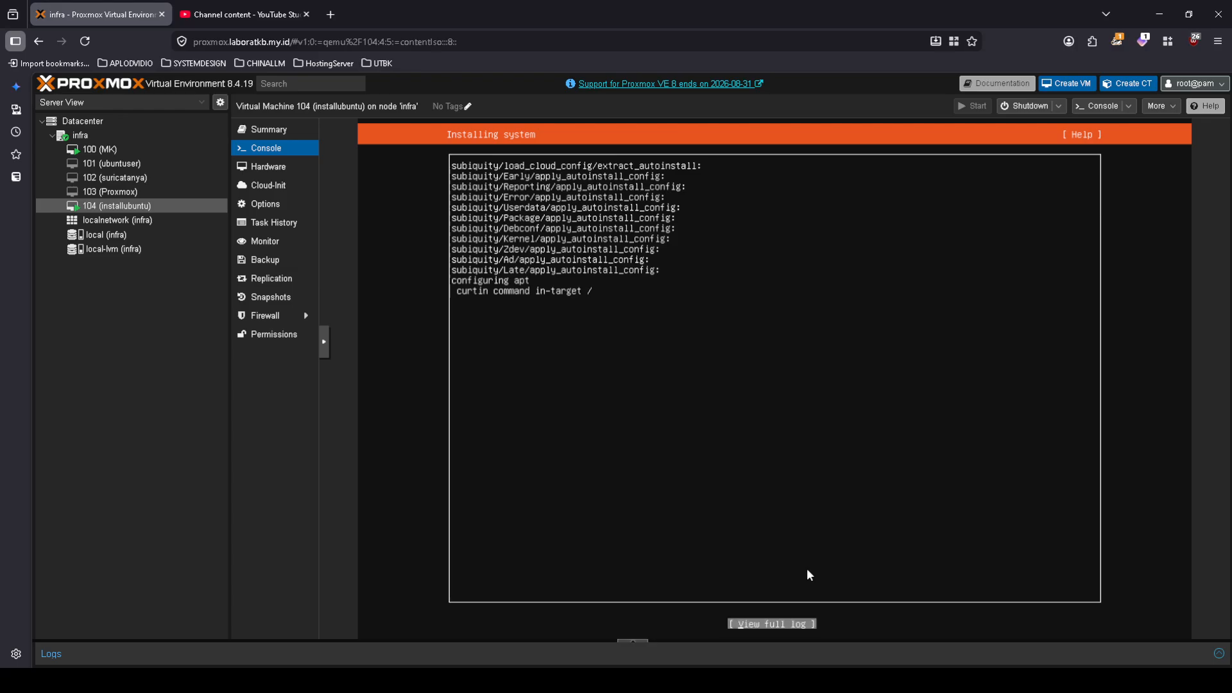
key("Return")
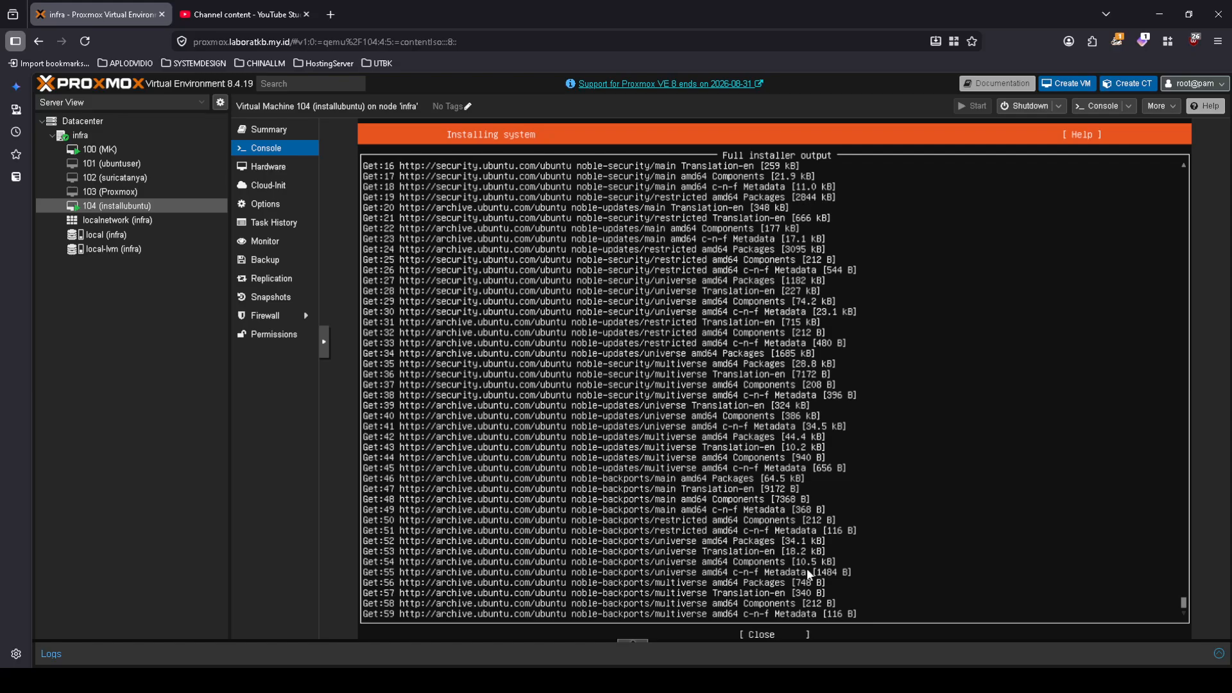
key("Tab")
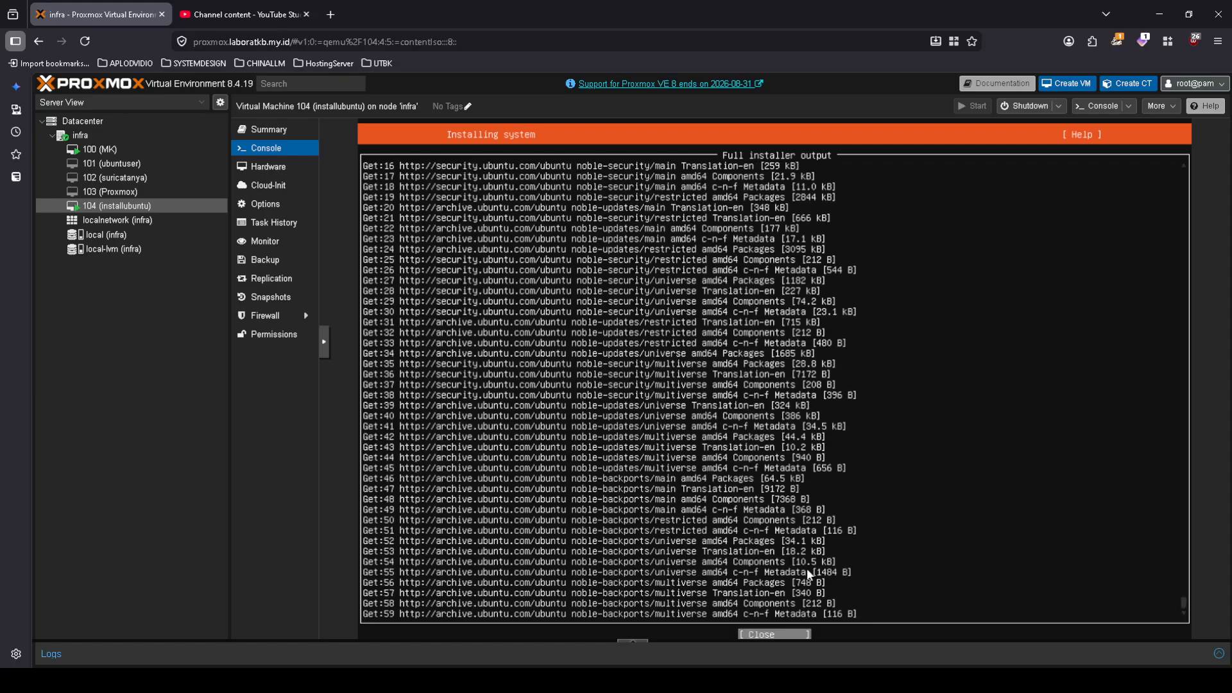
key("Return")
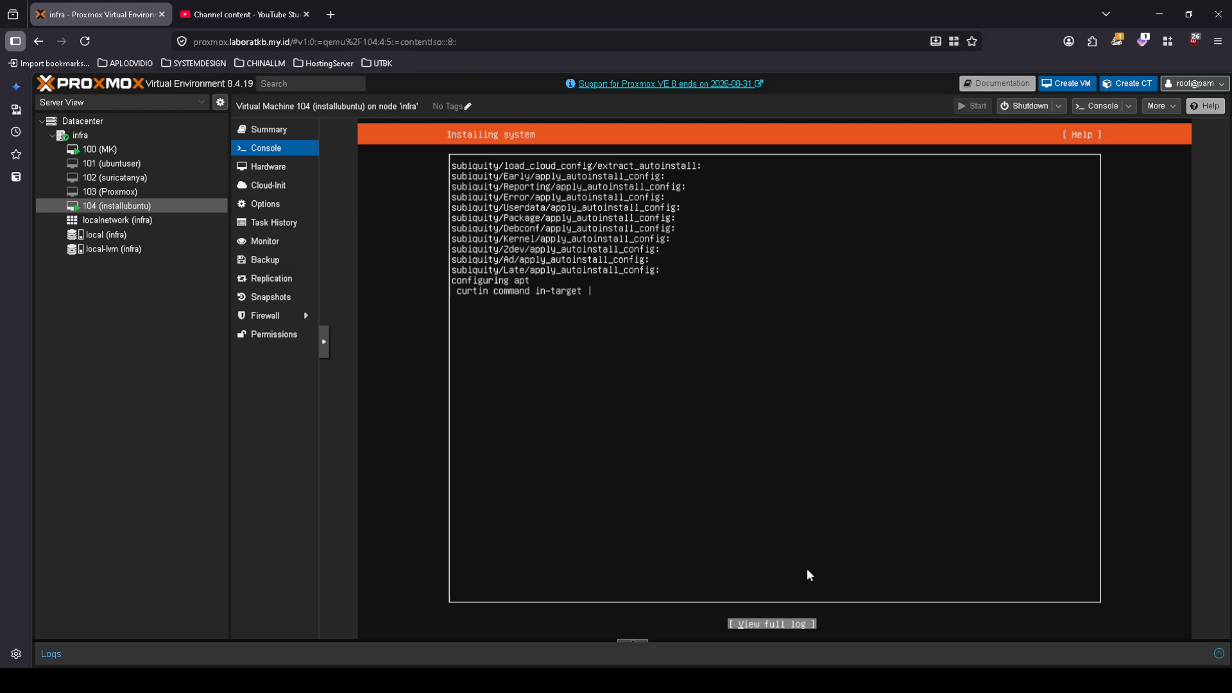